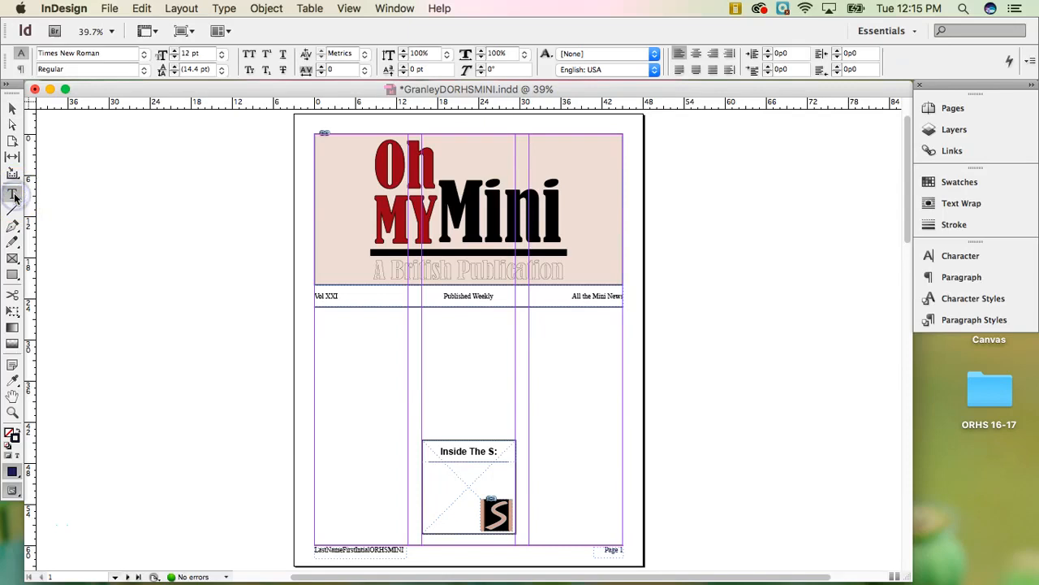
Draw four text frames: one across the first two columns, one below it in each of those columns, and one in the third column
{"action": "left_click", "coordinate": [315, 315]}
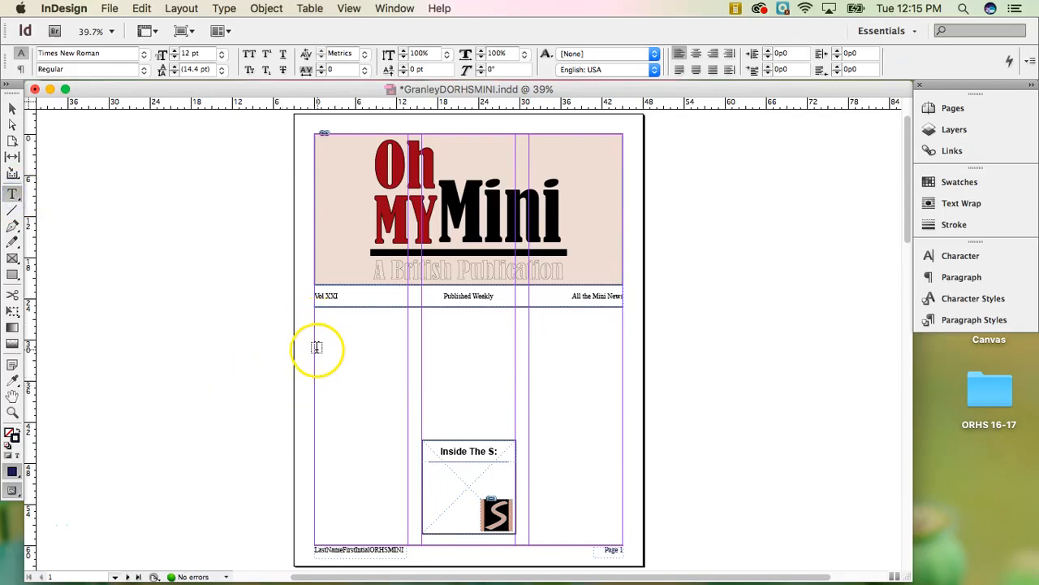
{"action": "left_click_drag", "start_coordinate": [314, 318], "coordinate": [515, 372]}
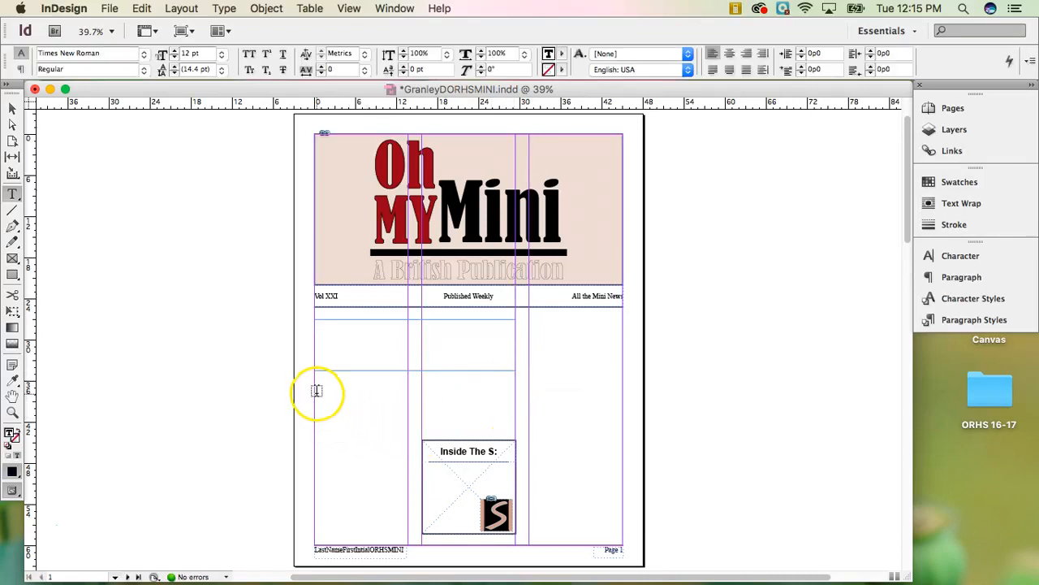
{"action": "left_click_drag", "start_coordinate": [316, 387], "coordinate": [406, 533]}
{"action": "left_click_drag", "start_coordinate": [422, 386], "coordinate": [515, 428]}
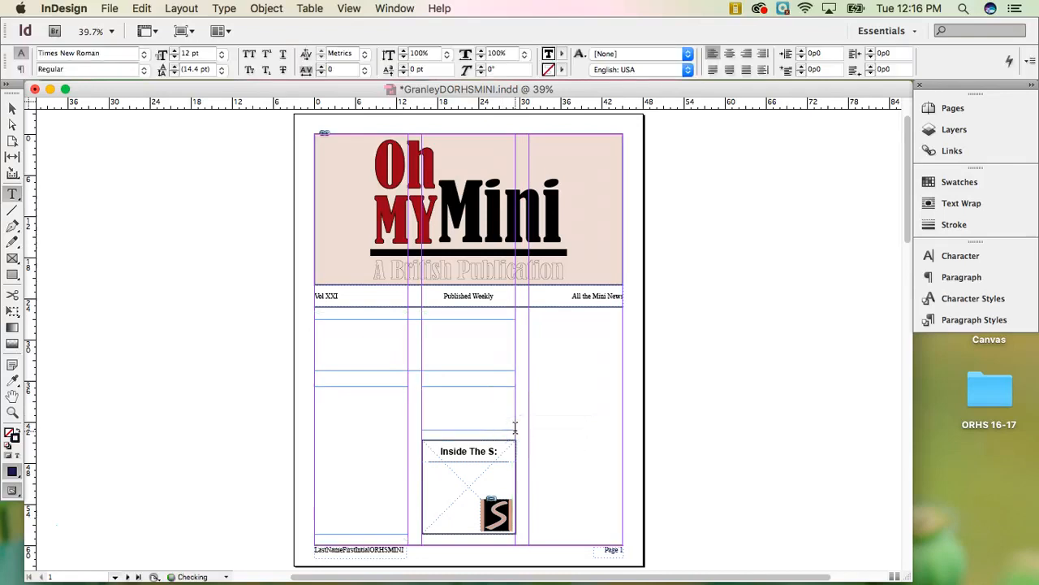
{"action": "left_click_drag", "start_coordinate": [530, 327], "coordinate": [622, 524]}
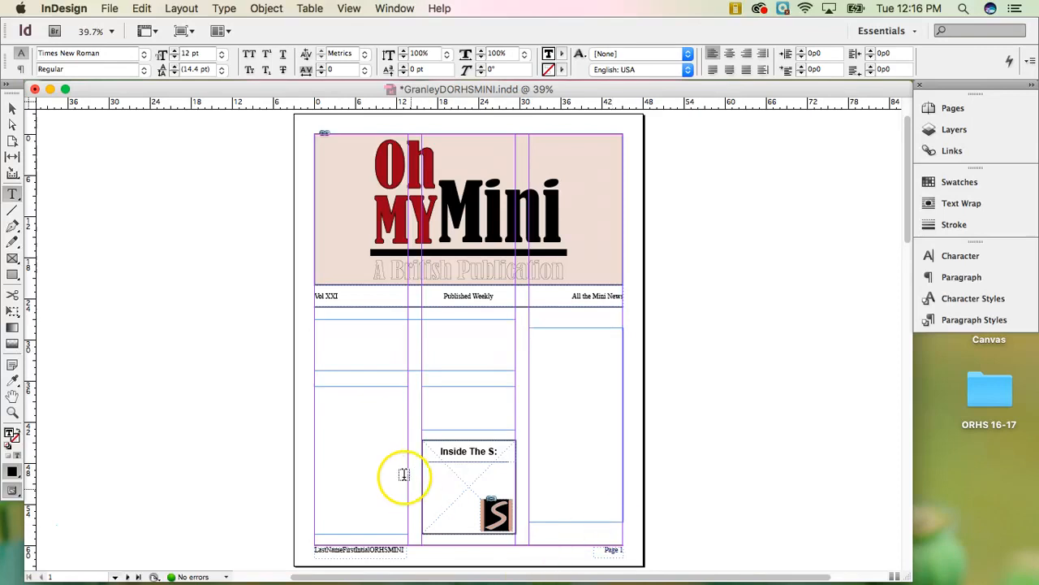
Enter "The History of the MINI Cooper" on two lines in the wide frame using the Headline paragraph style
{"action": "left_click", "coordinate": [332, 340]}
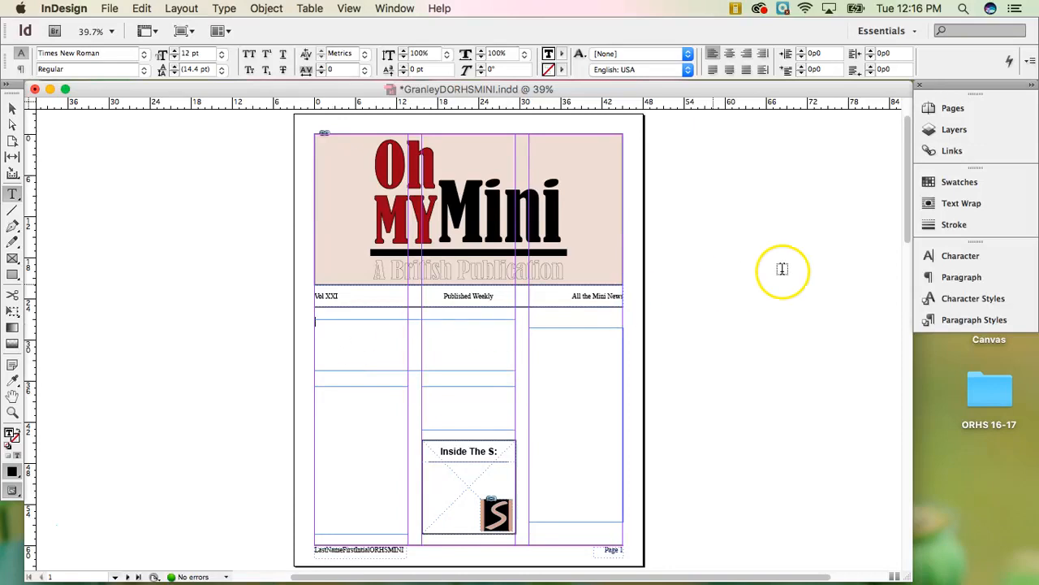
{"action": "left_click", "coordinate": [975, 320]}
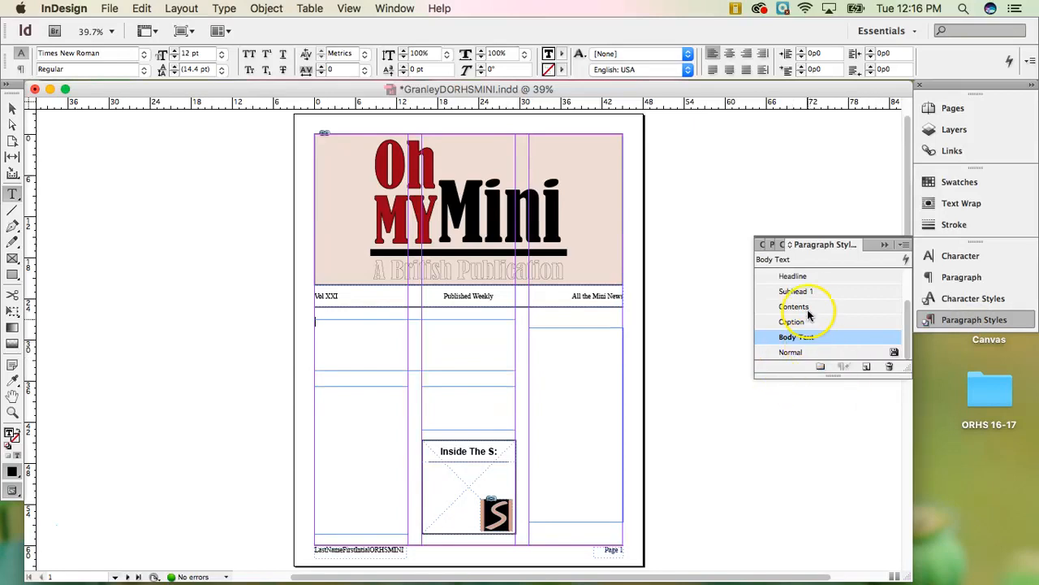
{"action": "left_click", "coordinate": [816, 278]}
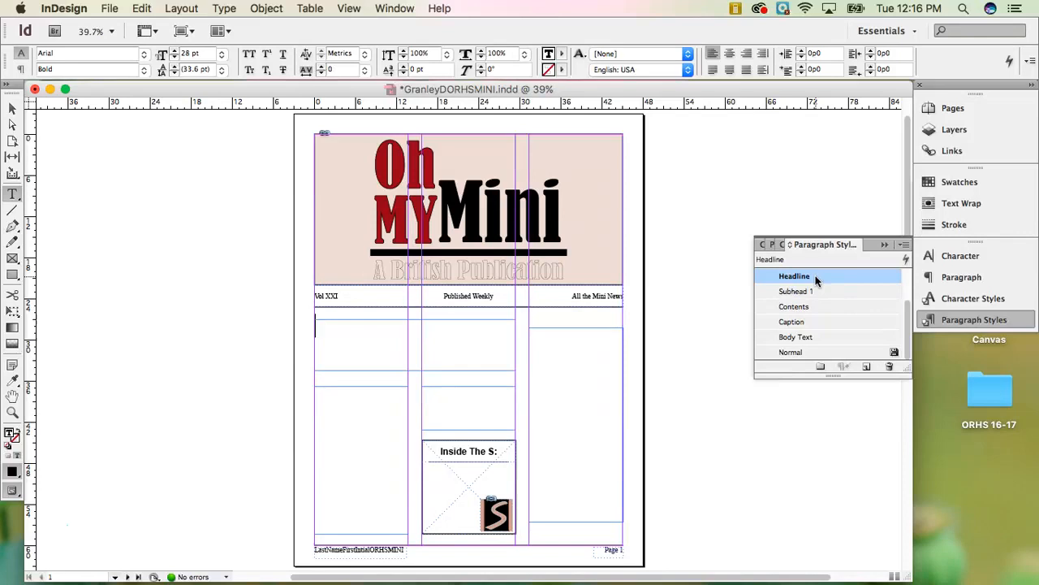
{"action": "type", "text": "The His"}
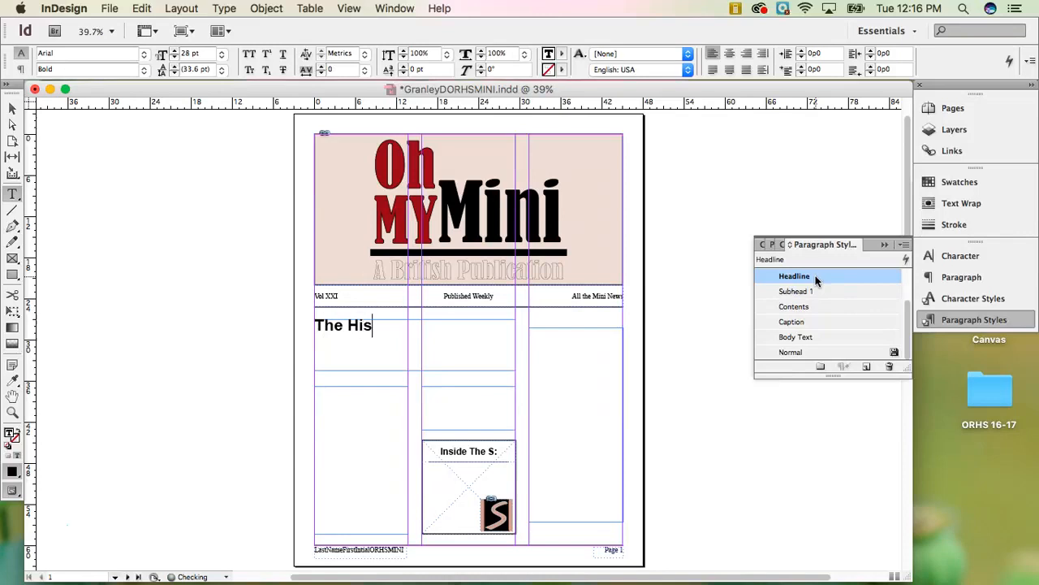
{"action": "type", "text": "tory of the"}
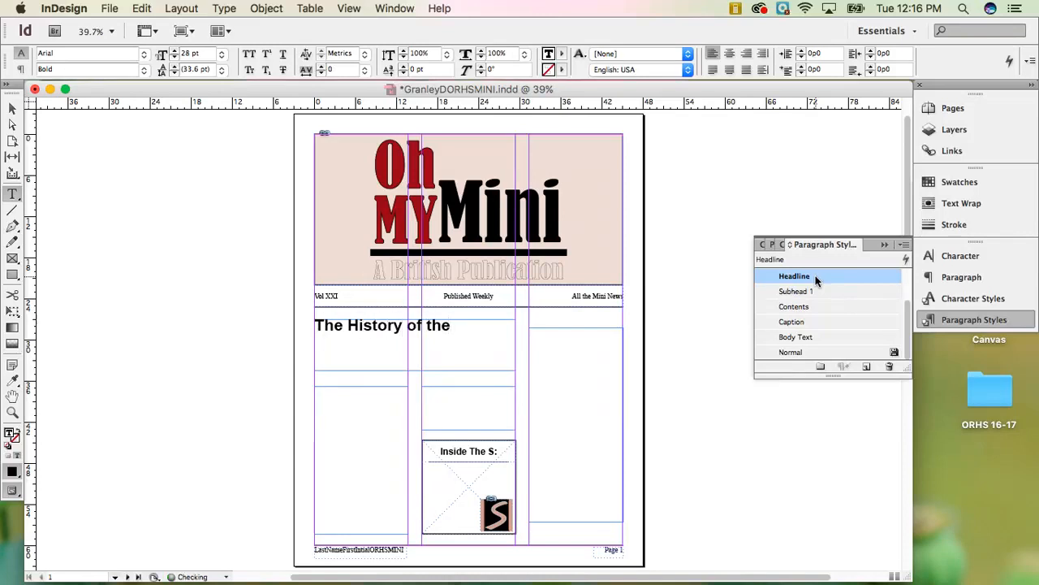
{"action": "key", "text": "Return"}
{"action": "type", "text": "MINI Cooper"}
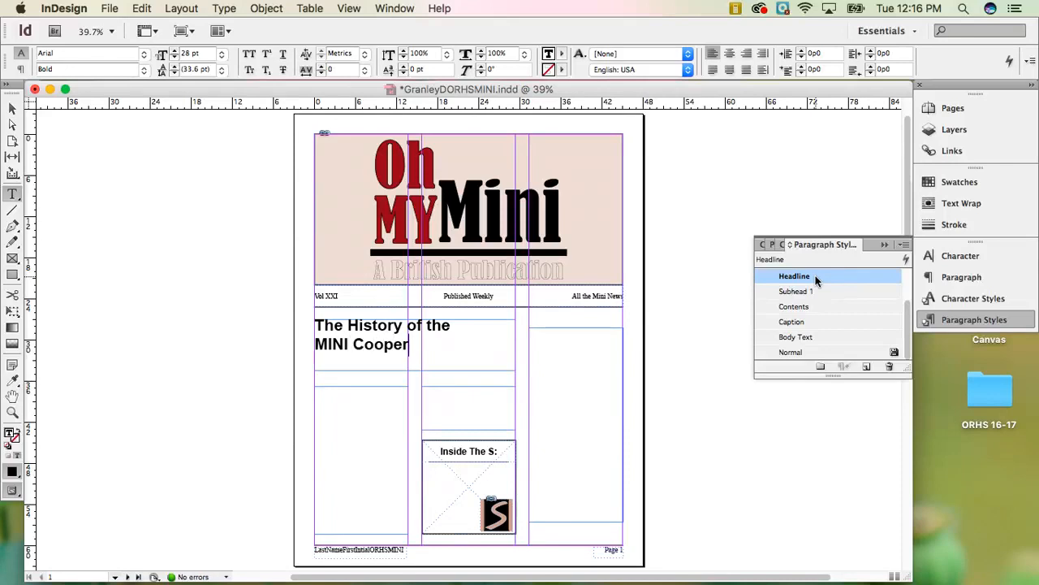
Place News 1.docx from the Mini Files folder into the first-column text frame below the headline
{"action": "left_click", "coordinate": [349, 407]}
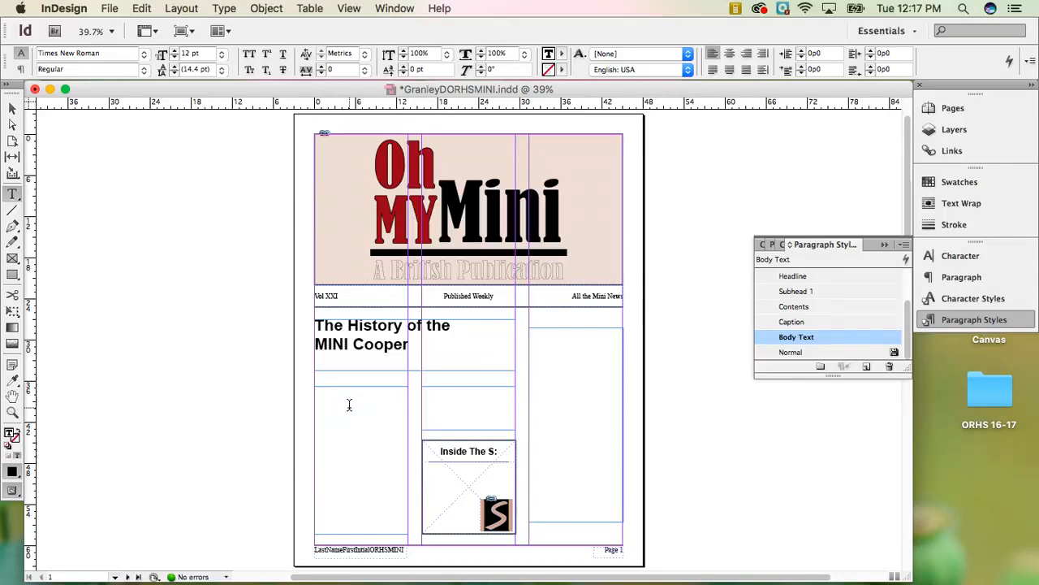
{"action": "left_click", "coordinate": [367, 399]}
{"action": "left_click", "coordinate": [109, 10]}
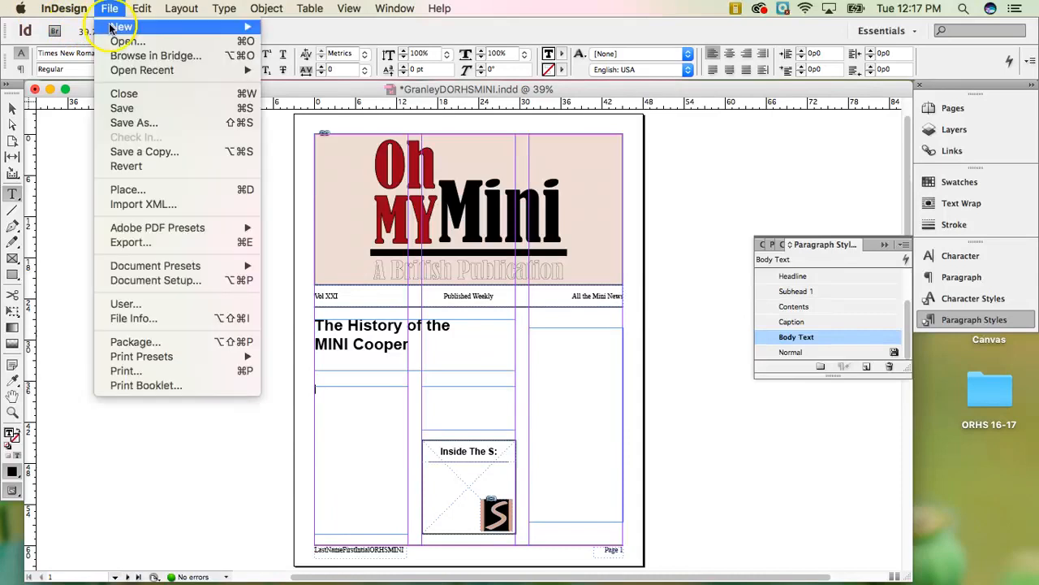
{"action": "left_click", "coordinate": [138, 189]}
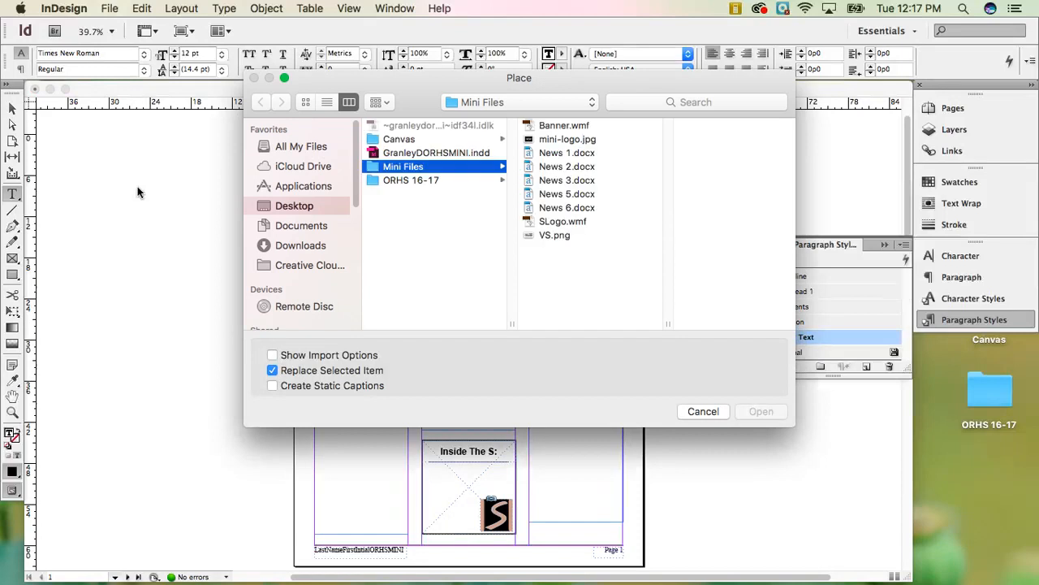
{"action": "left_click", "coordinate": [552, 155]}
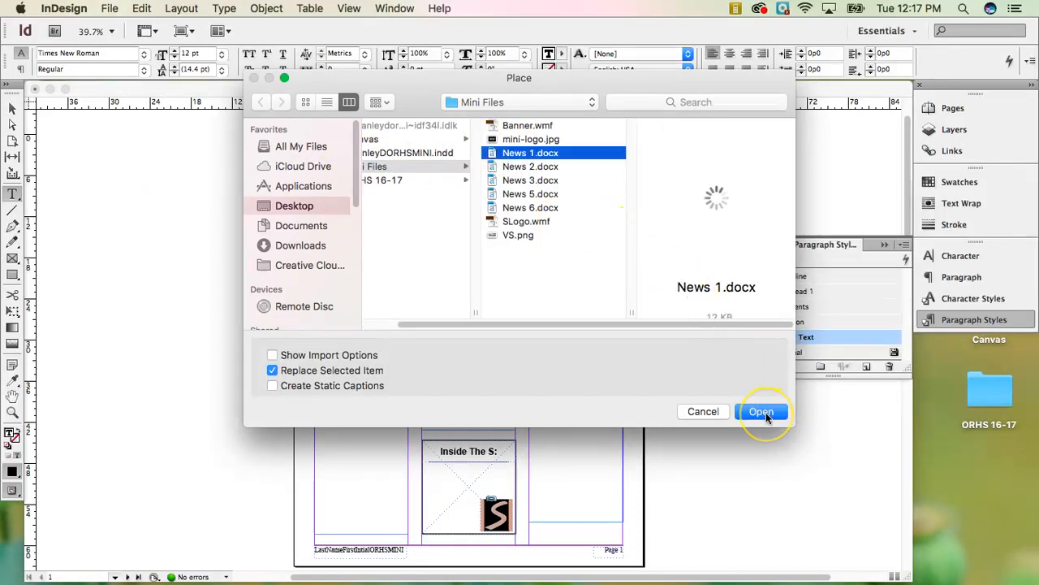
{"action": "left_click", "coordinate": [763, 413]}
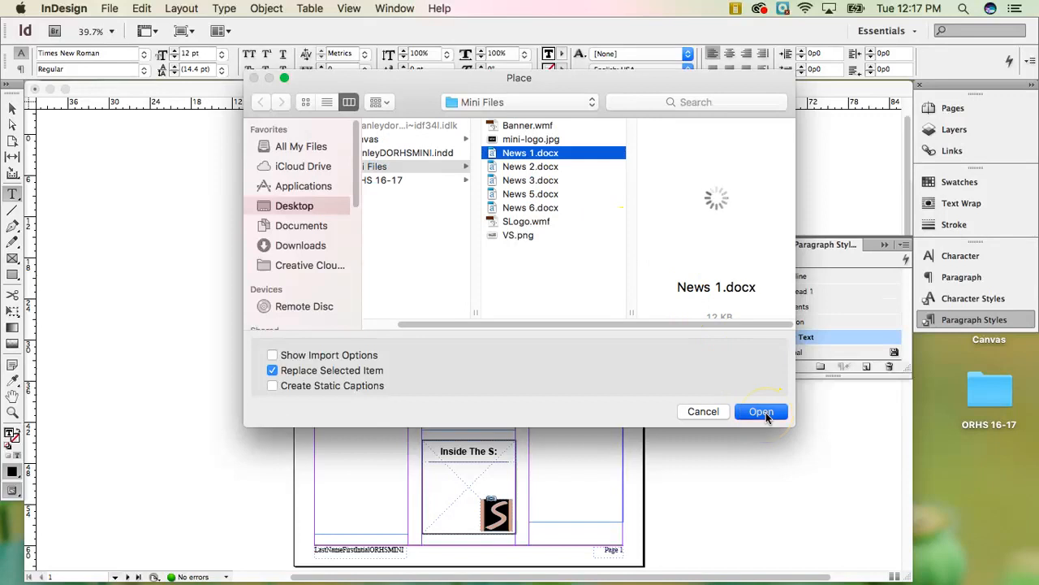
{"action": "left_click", "coordinate": [445, 159]}
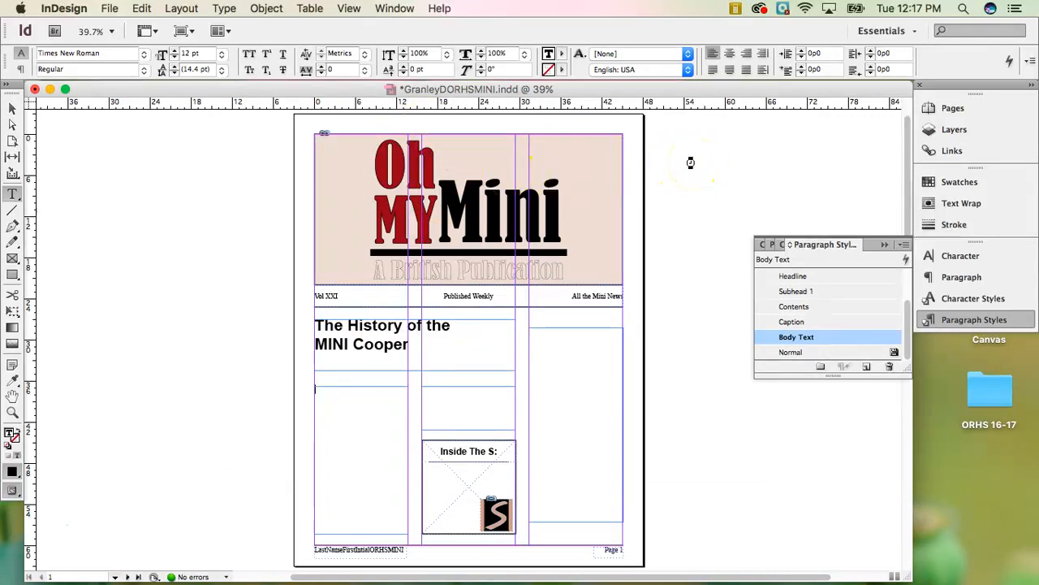
{"action": "left_click", "coordinate": [875, 225]}
{"action": "key", "text": "super+v"}
{"action": "left_click", "coordinate": [895, 244]}
{"action": "left_click", "coordinate": [885, 243]}
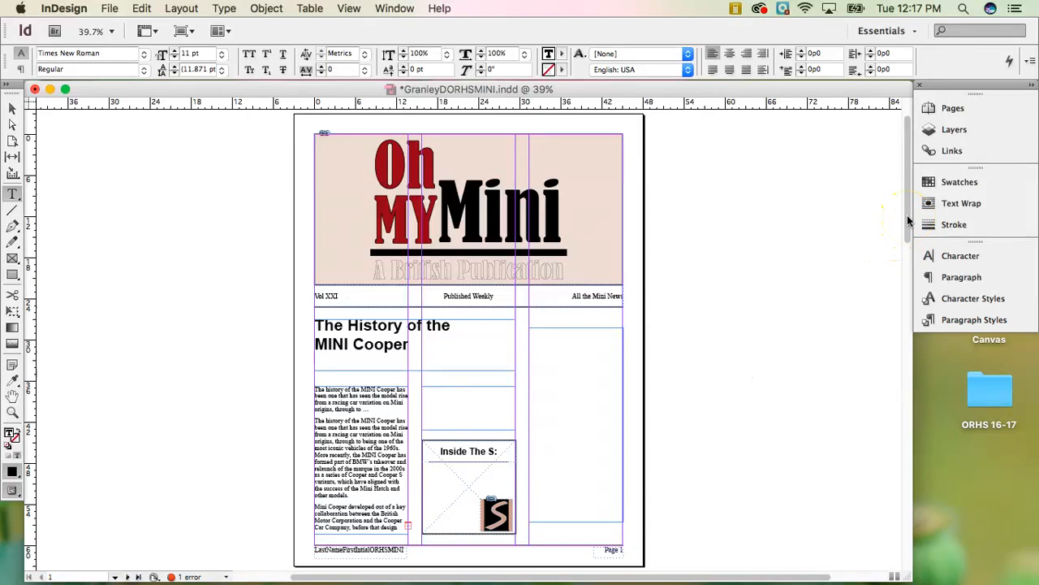
Thread the overset article text from the first-column frame into the empty frame above the Inside The S box
{"action": "key", "text": "super+equal"}
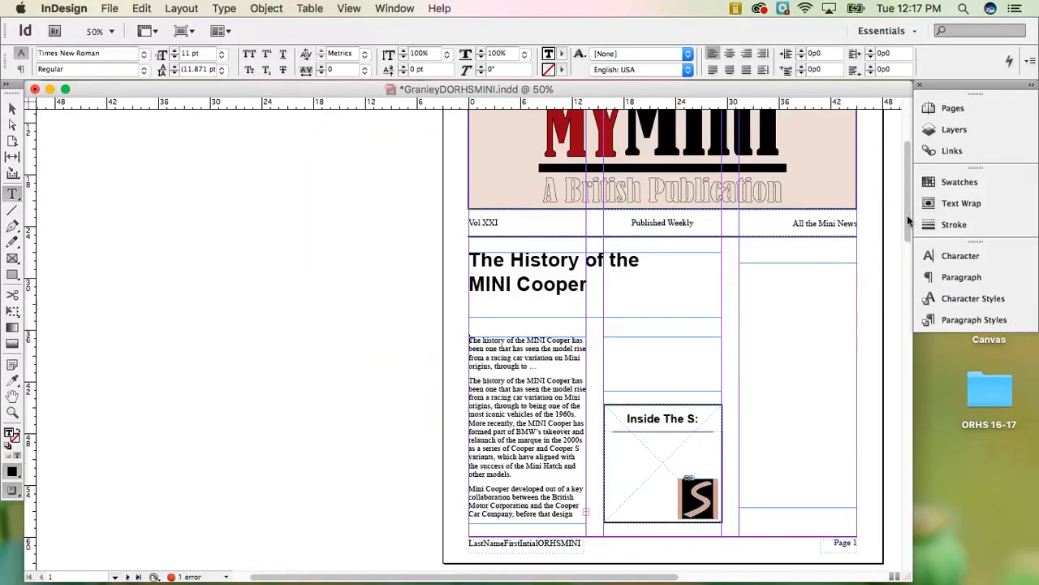
{"action": "key", "text": "super+equal"}
{"action": "key", "text": "super+equal"}
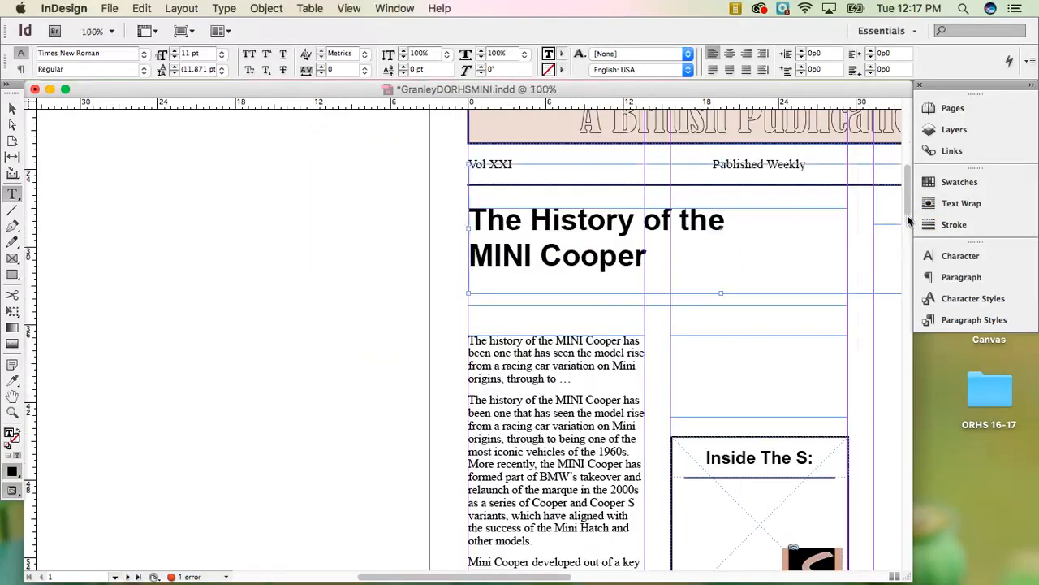
{"action": "left_click", "coordinate": [909, 204]}
{"action": "left_click_drag", "start_coordinate": [909, 204], "coordinate": [909, 223]}
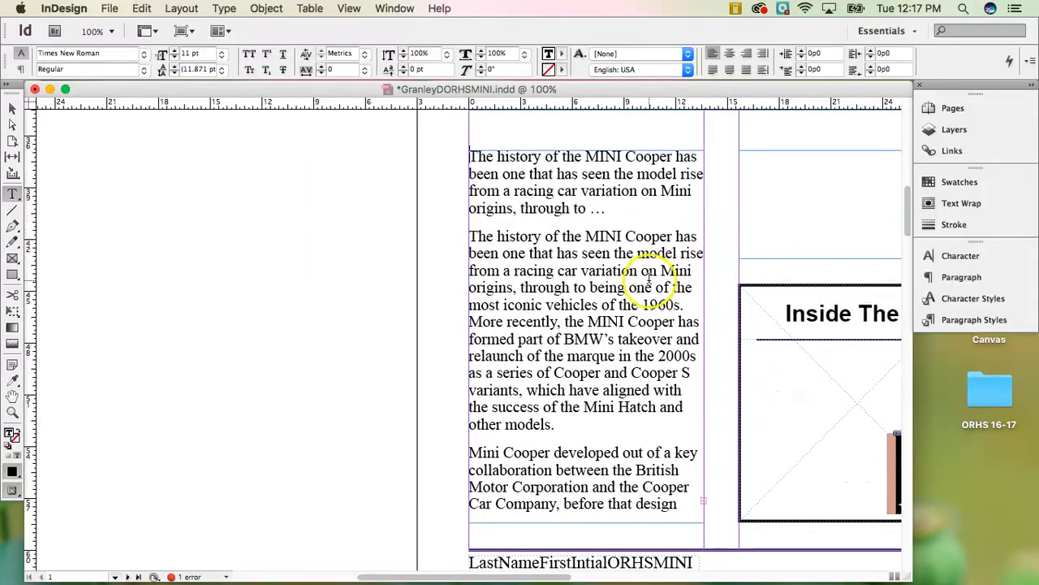
{"action": "left_click", "coordinate": [616, 234]}
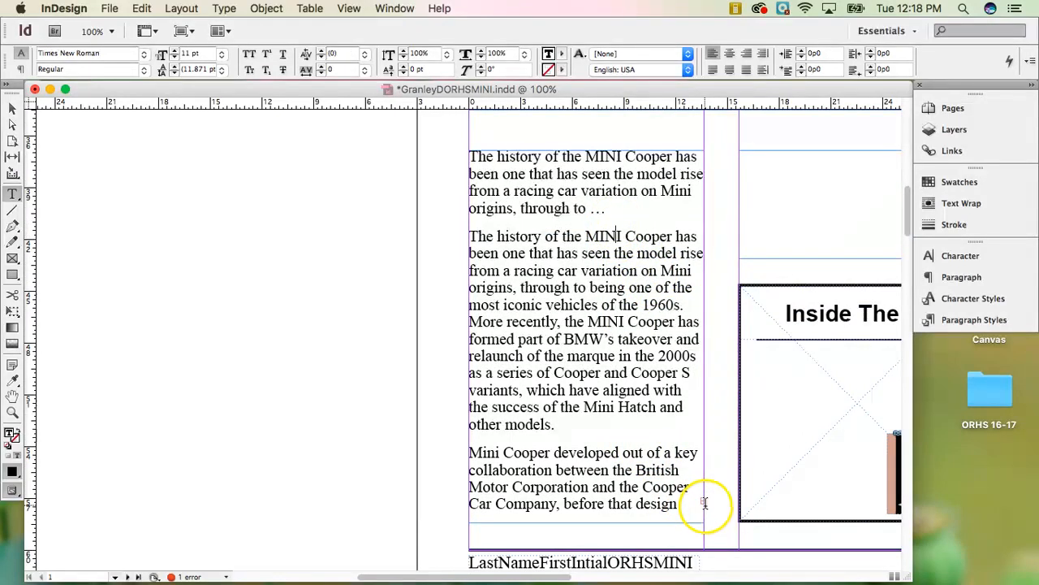
{"action": "left_click", "coordinate": [12, 108]}
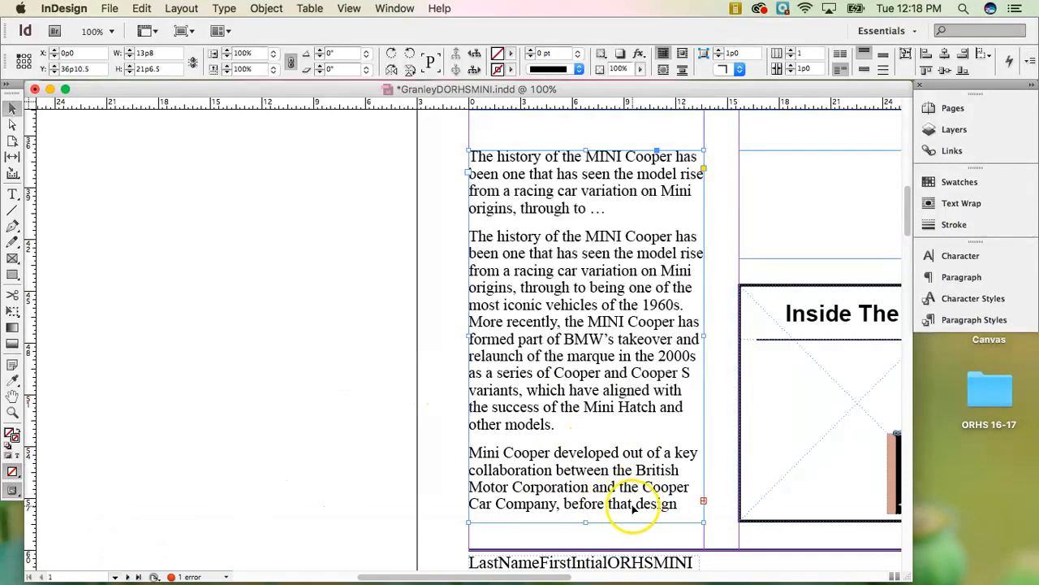
{"action": "left_click", "coordinate": [703, 501]}
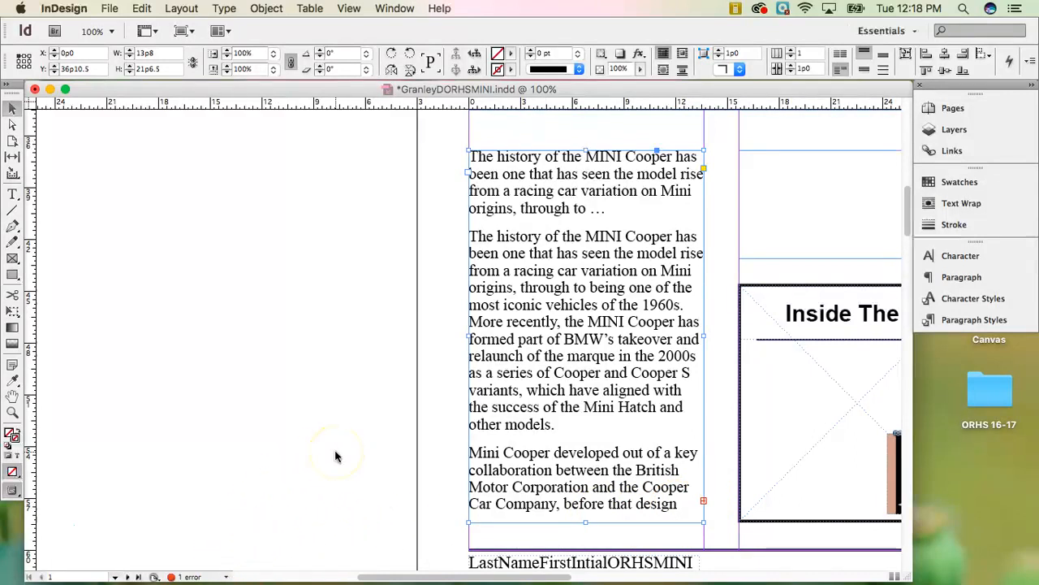
{"action": "key", "text": "super+minus"}
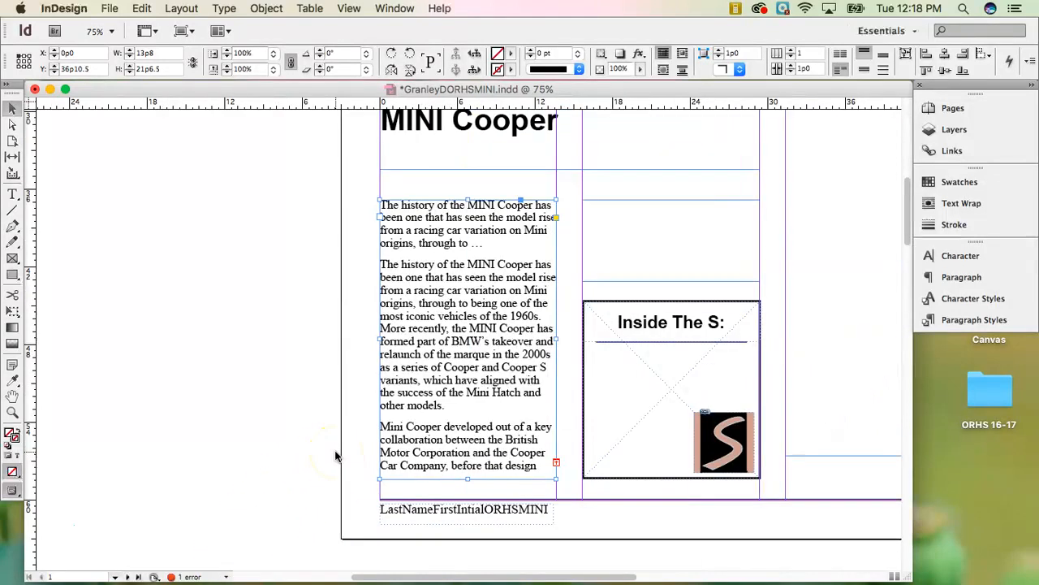
{"action": "left_click_drag", "start_coordinate": [465, 583], "coordinate": [540, 575]}
{"action": "left_click_drag", "start_coordinate": [909, 215], "coordinate": [904, 198]}
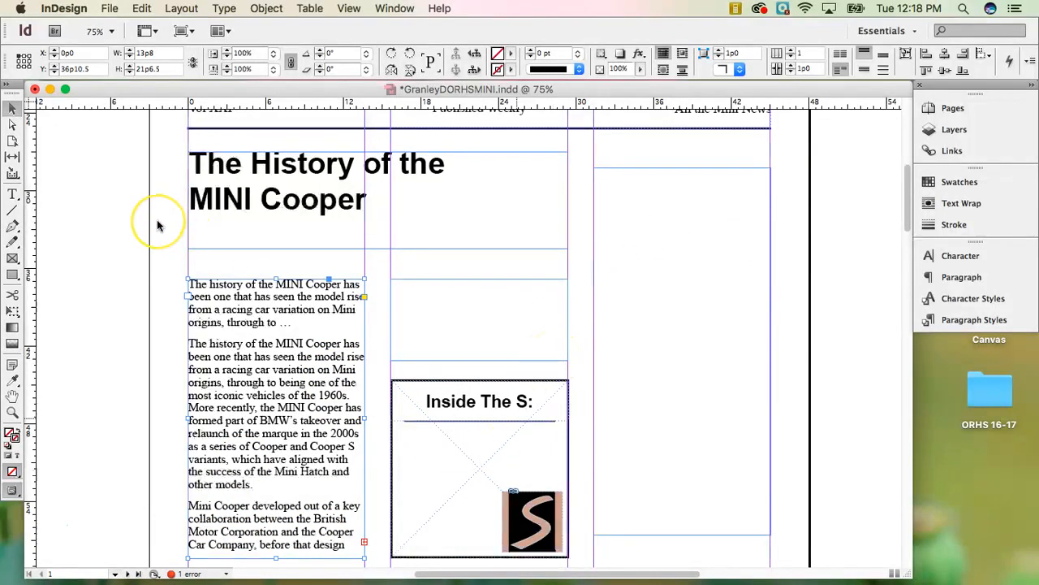
{"action": "left_click", "coordinate": [363, 541]}
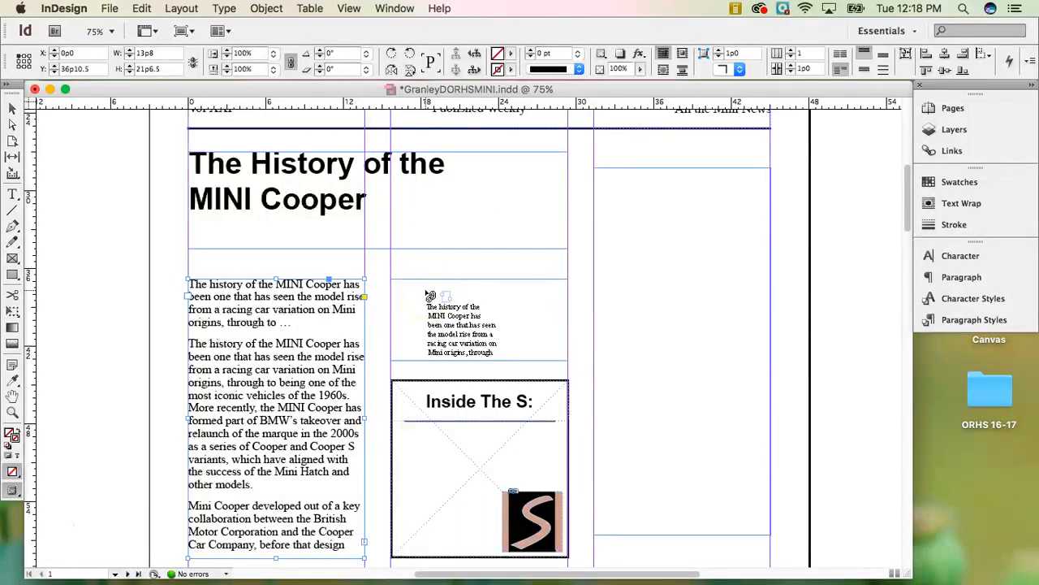
{"action": "left_click", "coordinate": [430, 296]}
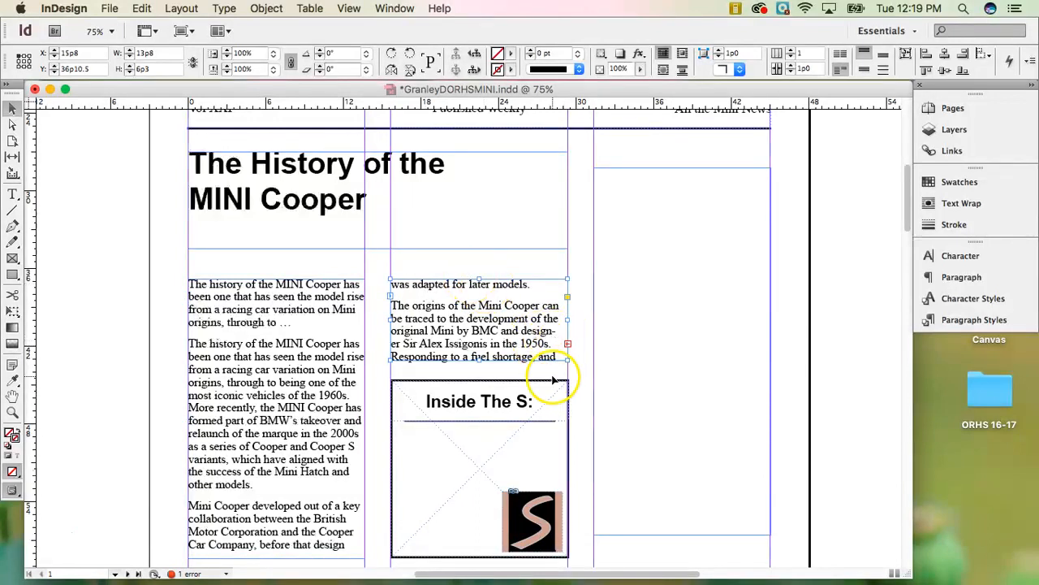
Thread the remaining overset text from the second-column frame into the tall third-column frame
{"action": "left_click", "coordinate": [568, 345]}
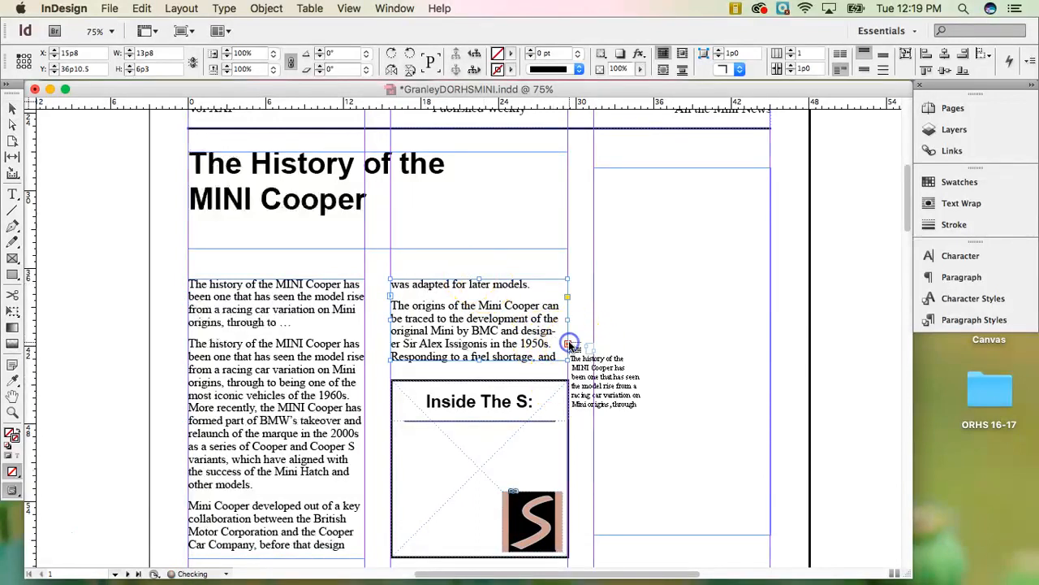
{"action": "left_click", "coordinate": [633, 249]}
{"action": "left_click", "coordinate": [639, 240]}
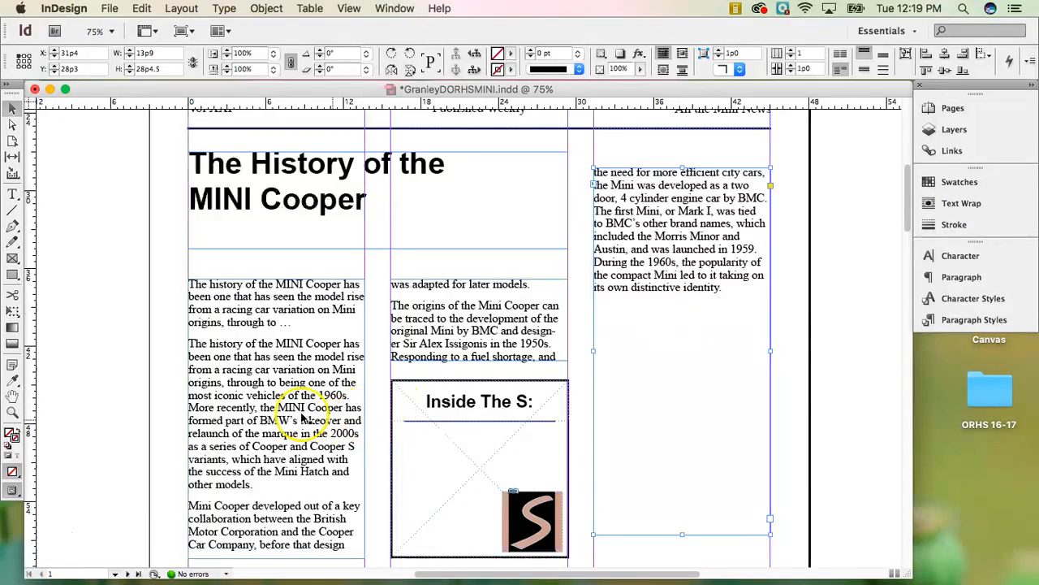
Apply the Subhead 1 paragraph style to the article's opening paragraph ending in "through to …"
{"action": "left_click", "coordinate": [14, 197]}
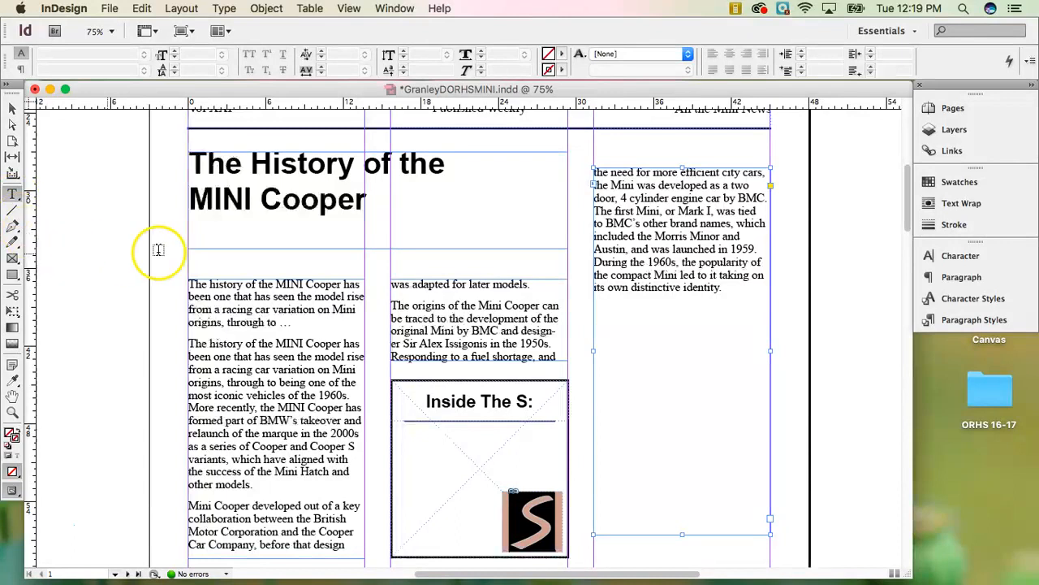
{"action": "left_click_drag", "start_coordinate": [295, 325], "coordinate": [193, 289]}
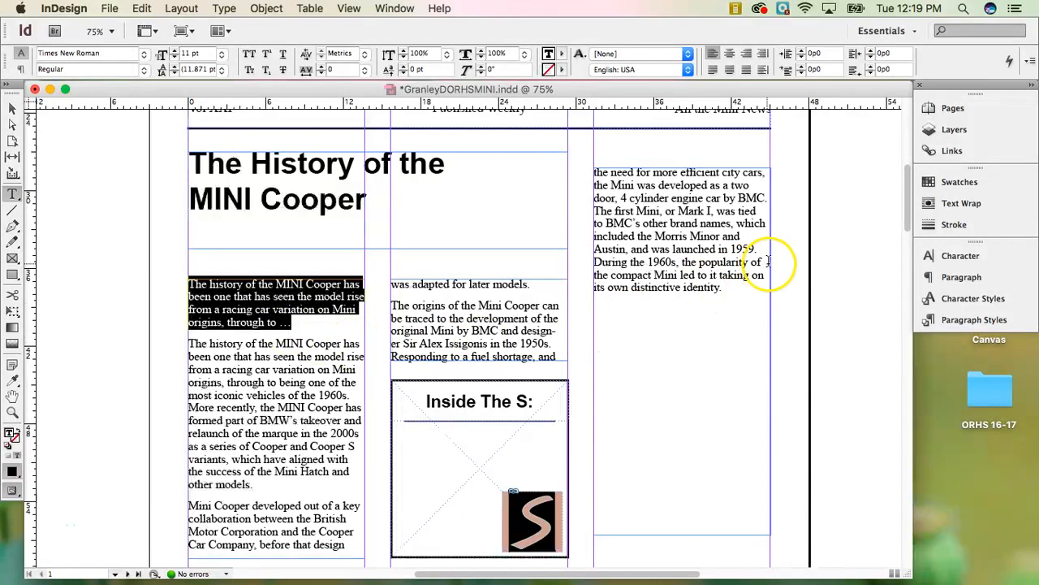
{"action": "left_click", "coordinate": [966, 321]}
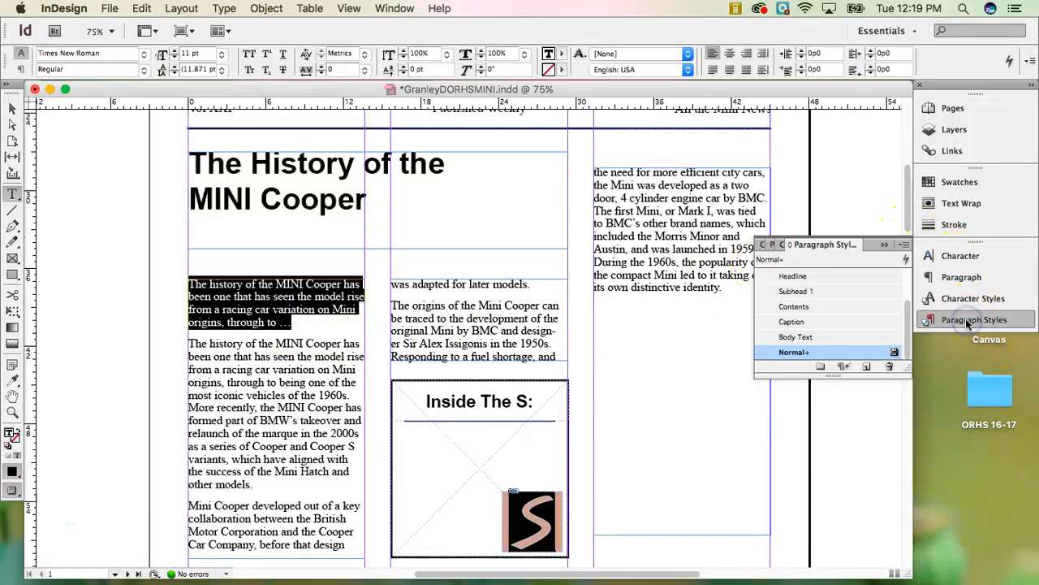
{"action": "left_click", "coordinate": [831, 290]}
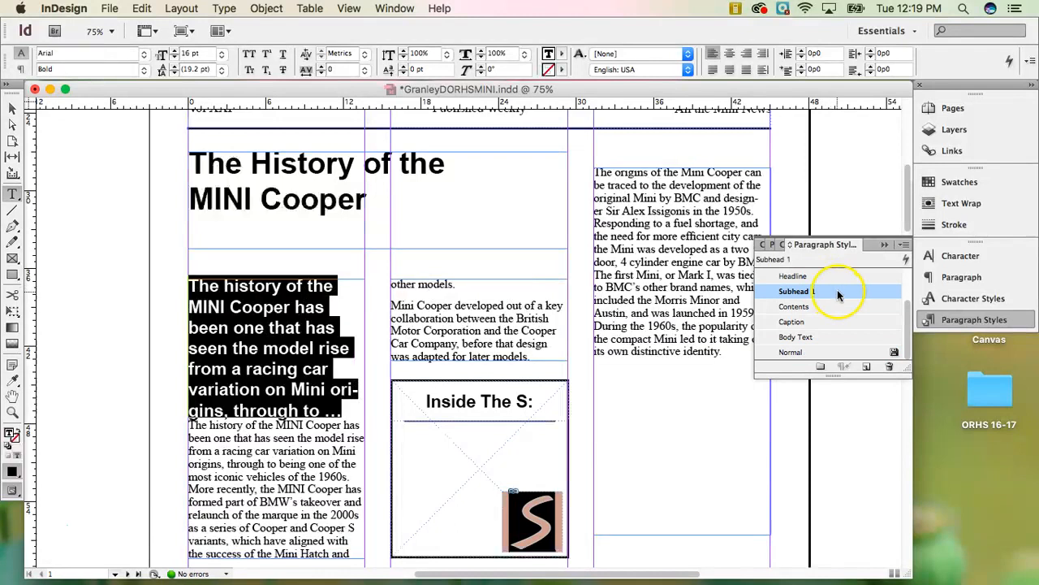
{"action": "left_click", "coordinate": [885, 244]}
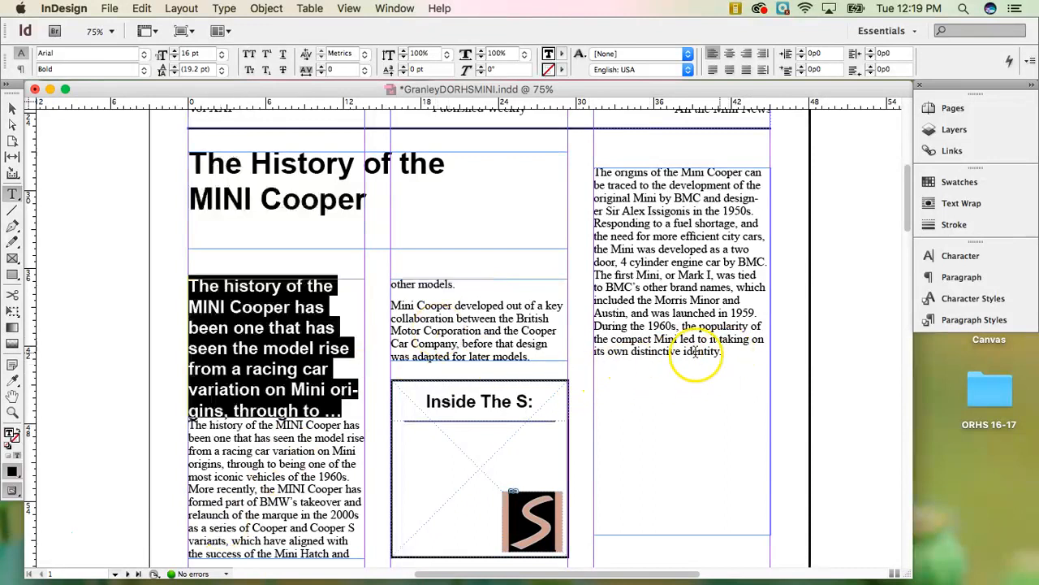
Apply the Body Text paragraph style to the rest of the article across all three columns, below the Subhead 1 paragraph
{"action": "left_click_drag", "start_coordinate": [721, 353], "coordinate": [214, 426]}
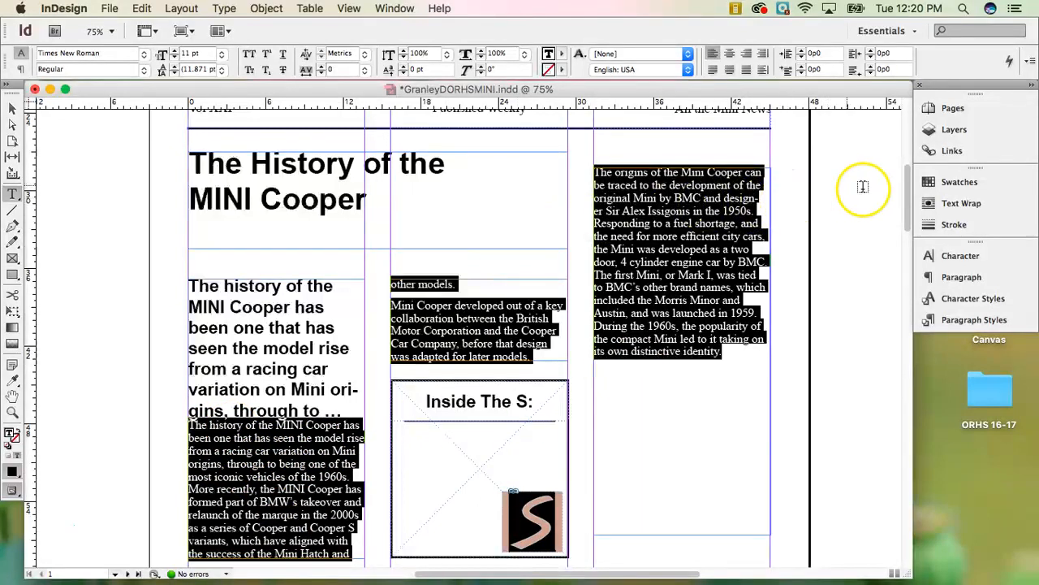
{"action": "left_click", "coordinate": [964, 321]}
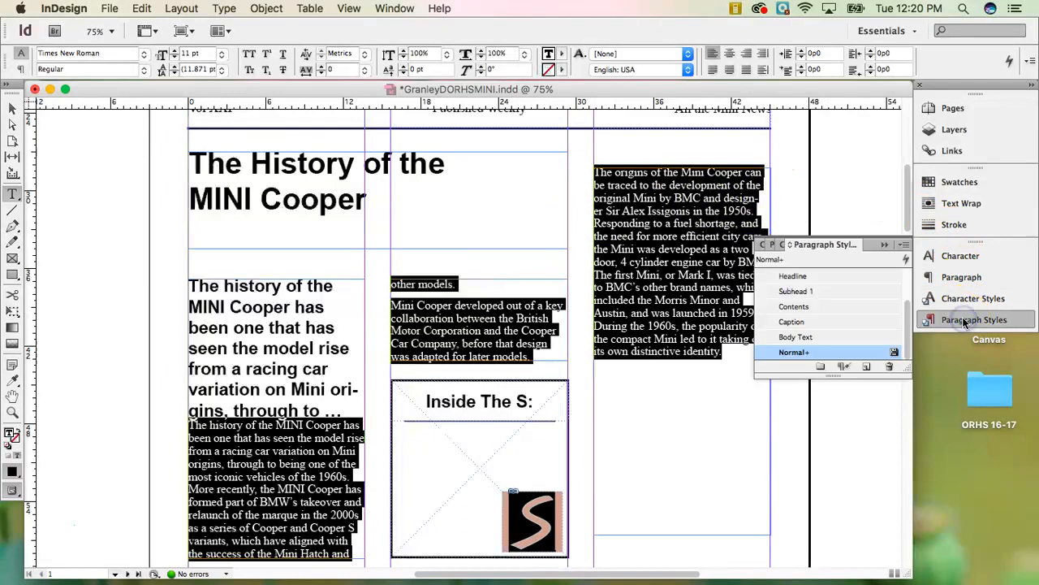
{"action": "left_click", "coordinate": [796, 337]}
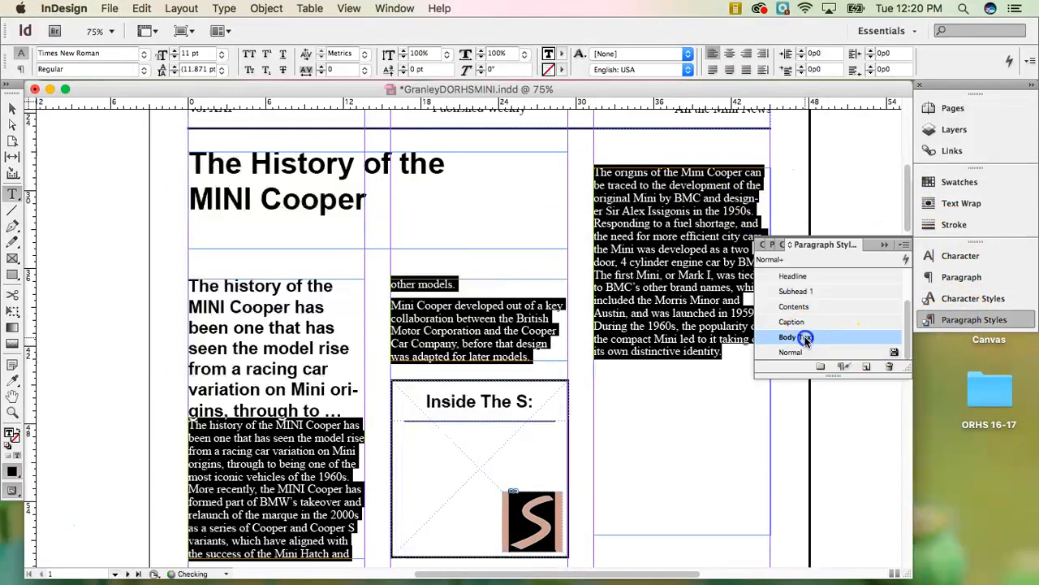
{"action": "left_click", "coordinate": [885, 246]}
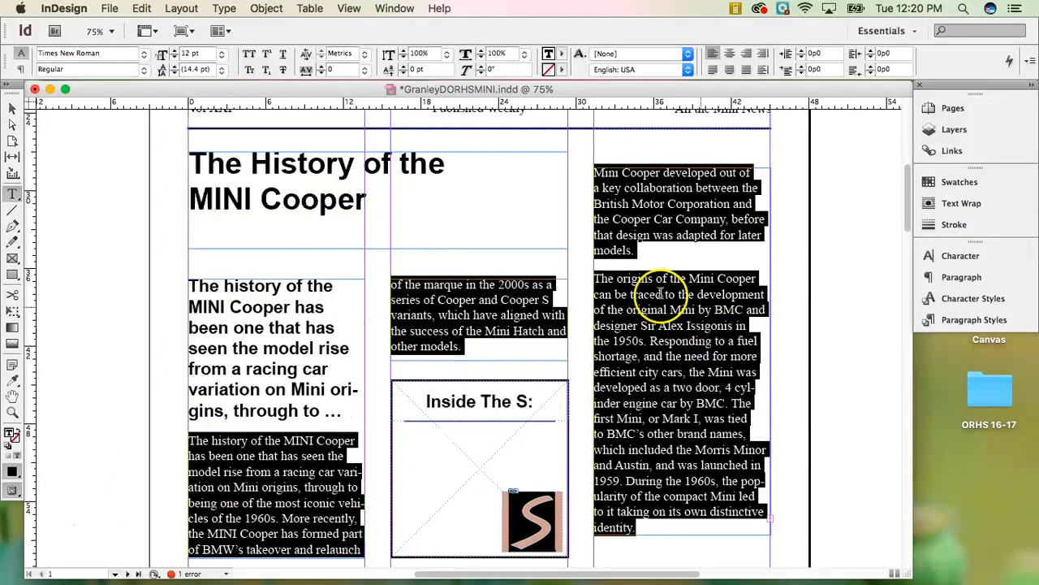
{"action": "left_click", "coordinate": [488, 327]}
{"action": "double_click", "coordinate": [488, 329]}
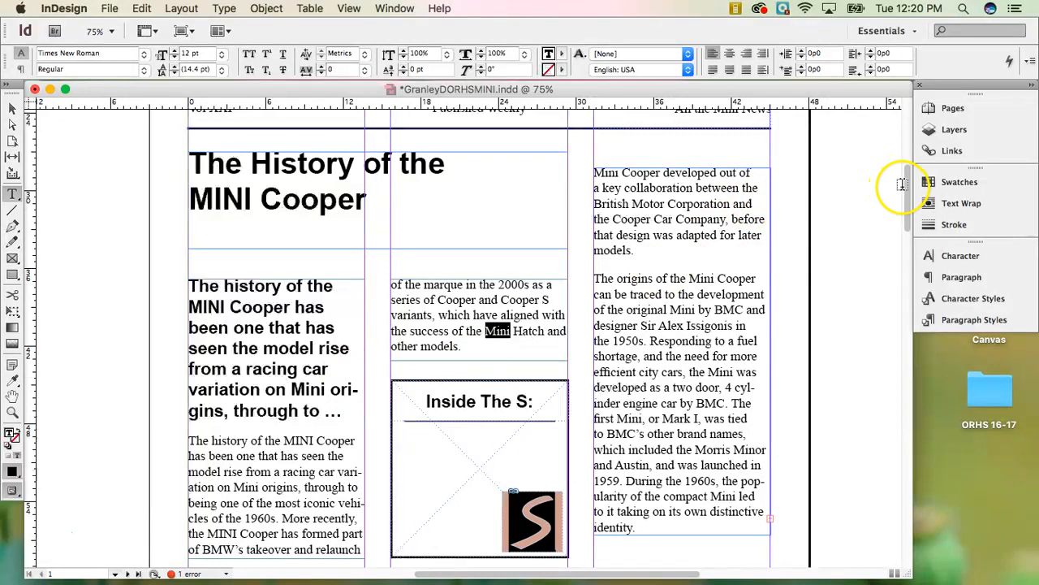
Extend the third-column text frame downward to about 29p8 tall so the overset text fits
{"action": "scroll", "coordinate": [906, 188], "scroll_direction": "down", "scroll_amount": 2}
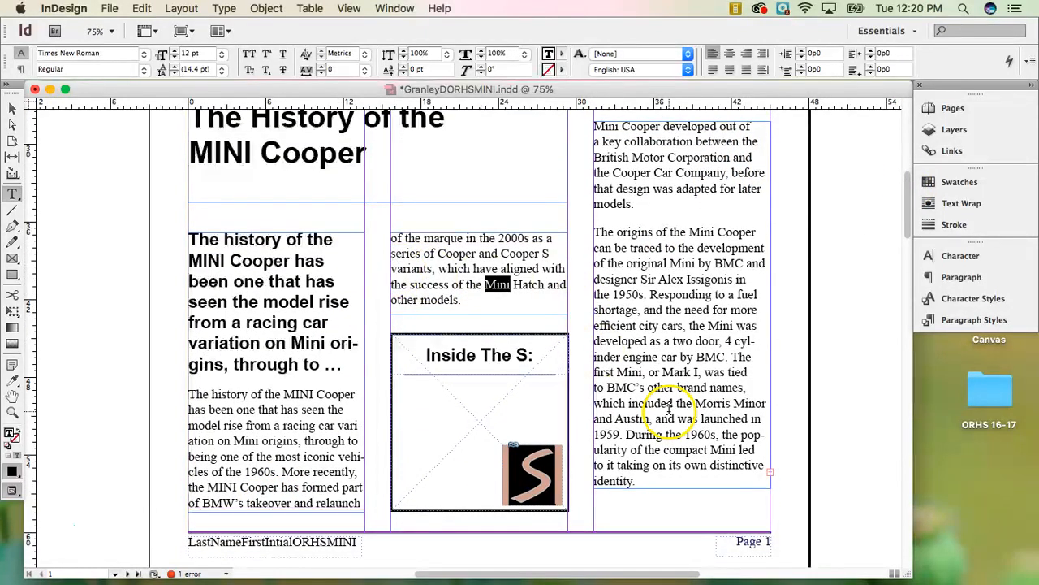
{"action": "left_click", "coordinate": [473, 268]}
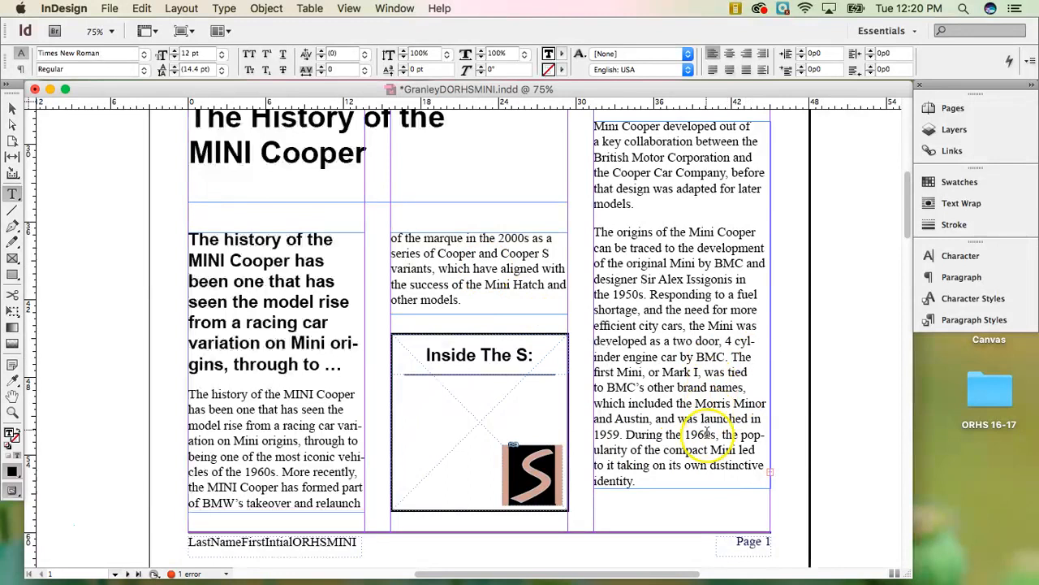
{"action": "left_click", "coordinate": [733, 479]}
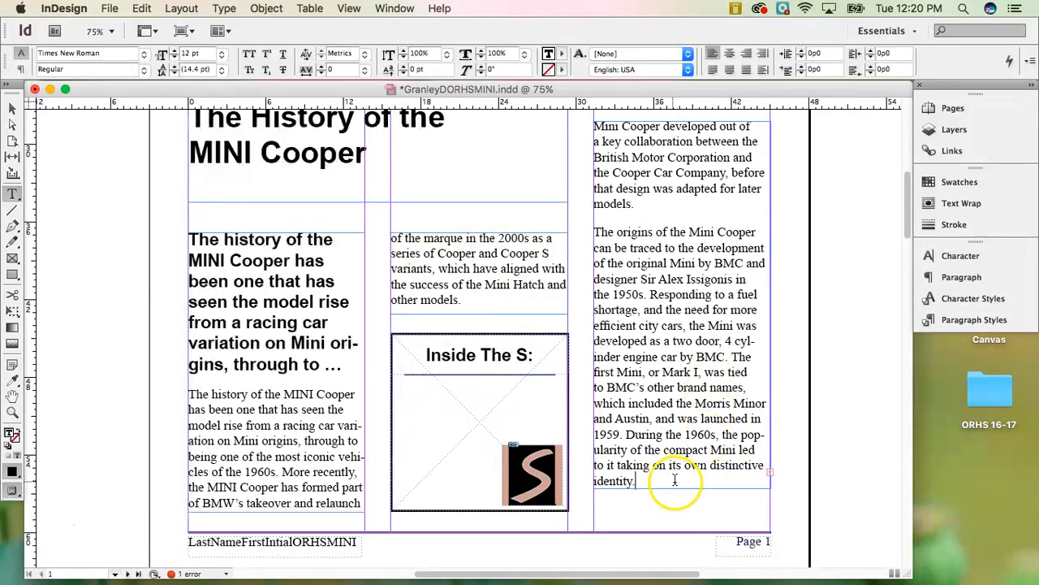
{"action": "left_click", "coordinate": [12, 111]}
{"action": "left_click", "coordinate": [641, 460]}
{"action": "left_click_drag", "start_coordinate": [681, 490], "coordinate": [678, 504]}
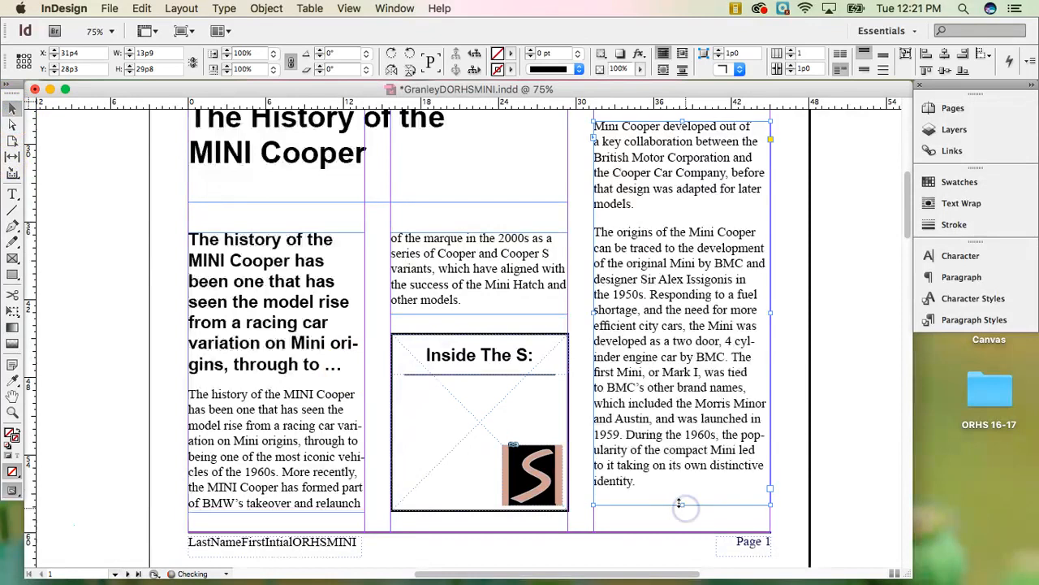
{"action": "left_click", "coordinate": [51, 137]}
{"action": "left_click", "coordinate": [12, 193]}
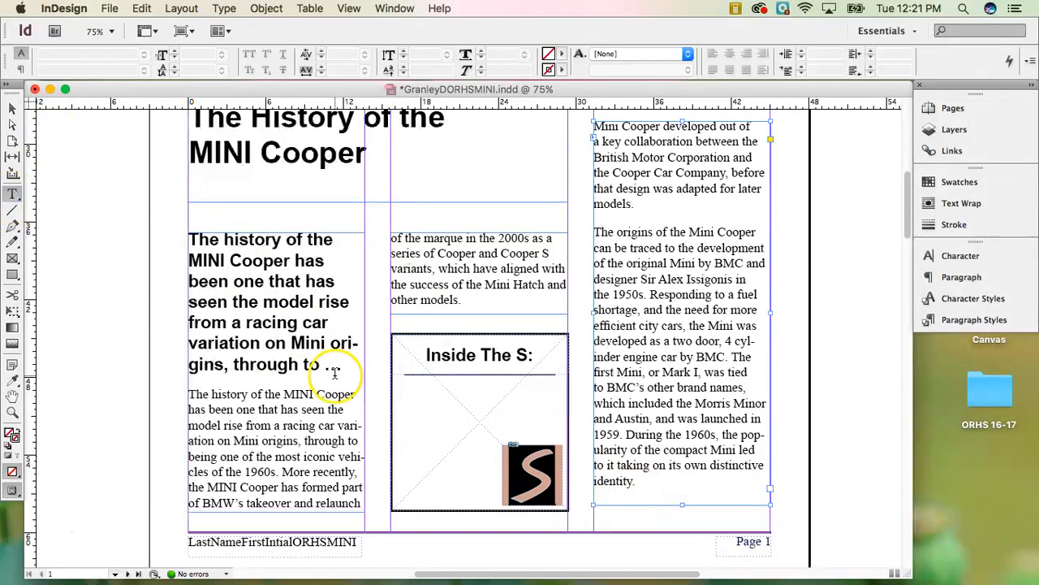
Resize the third-column text frame to about 28p6.6 tall, ending just below the article's last line
{"action": "left_click", "coordinate": [604, 494]}
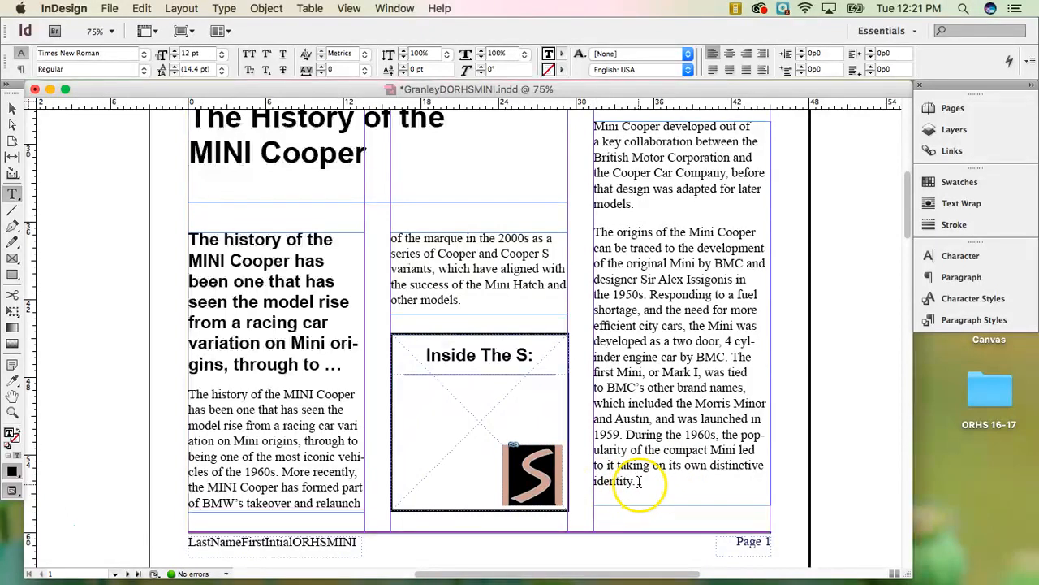
{"action": "left_click", "coordinate": [11, 114]}
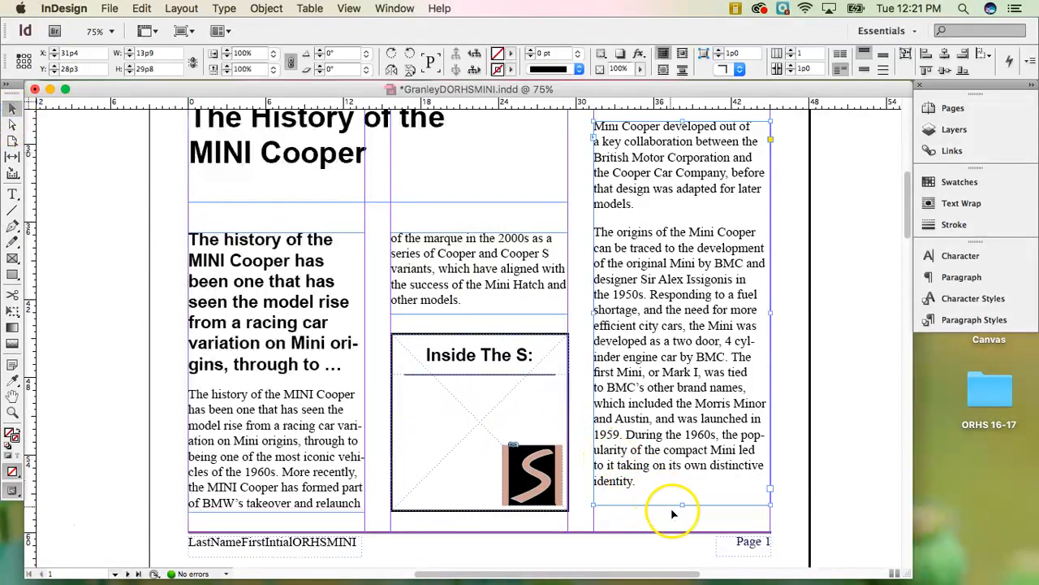
{"action": "left_click_drag", "start_coordinate": [685, 505], "coordinate": [682, 490]}
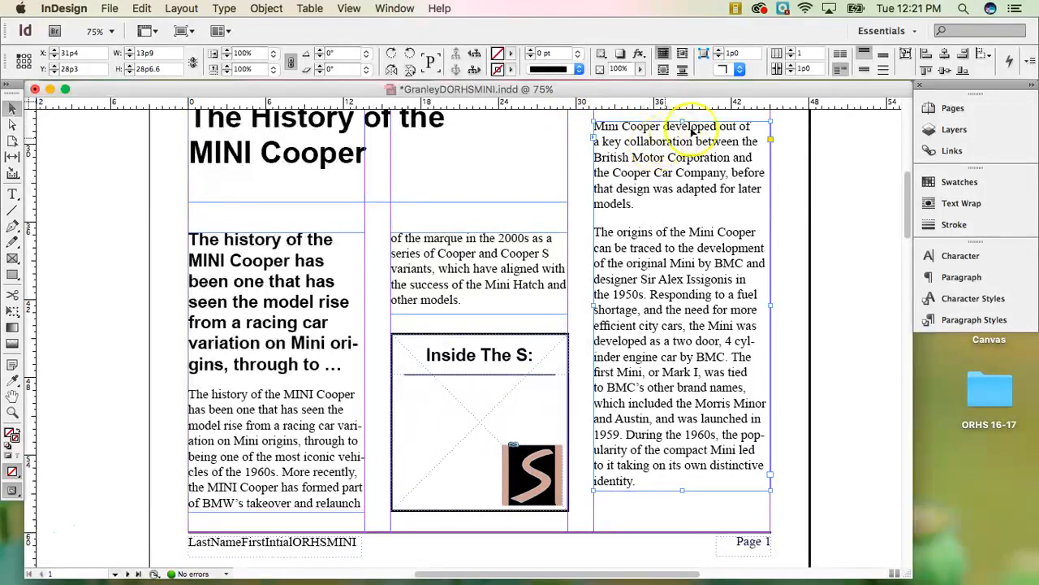
Resize the second-column text frame to about 6p7.5 tall, keeping its lower edge above the Inside The S box
{"action": "left_click", "coordinate": [479, 296]}
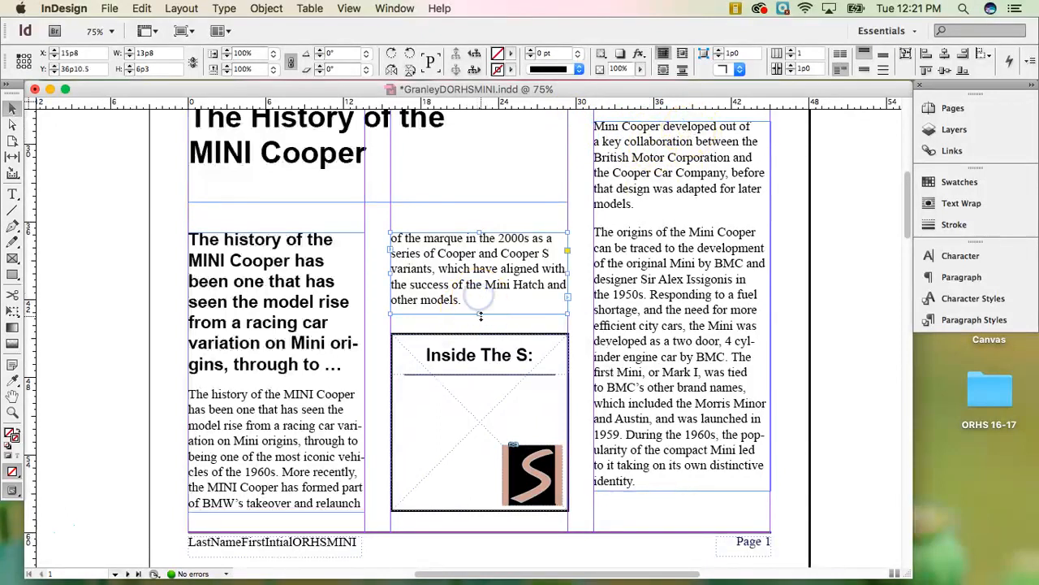
{"action": "left_click_drag", "start_coordinate": [479, 313], "coordinate": [479, 351]}
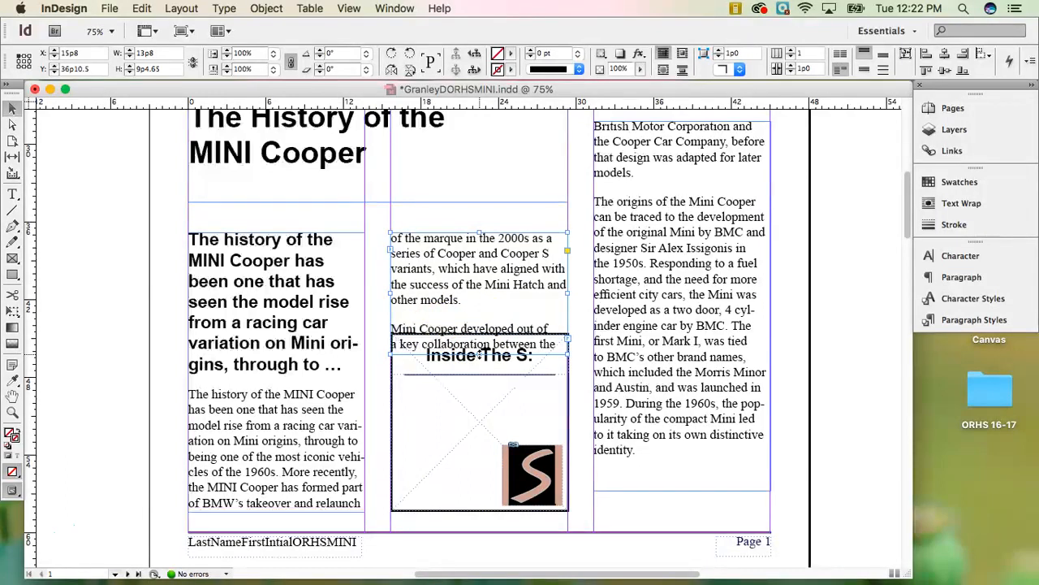
{"action": "left_click_drag", "start_coordinate": [480, 355], "coordinate": [478, 319]}
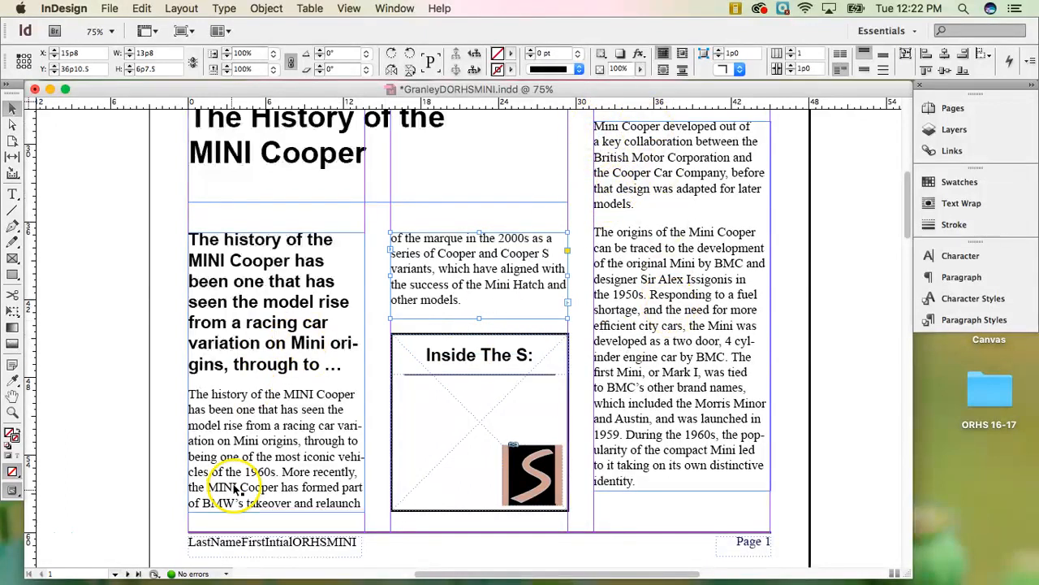
Try shortening the first-column text frame to about 20p2.7 tall, and return it to about 21p6.5
{"action": "left_click", "coordinate": [264, 501]}
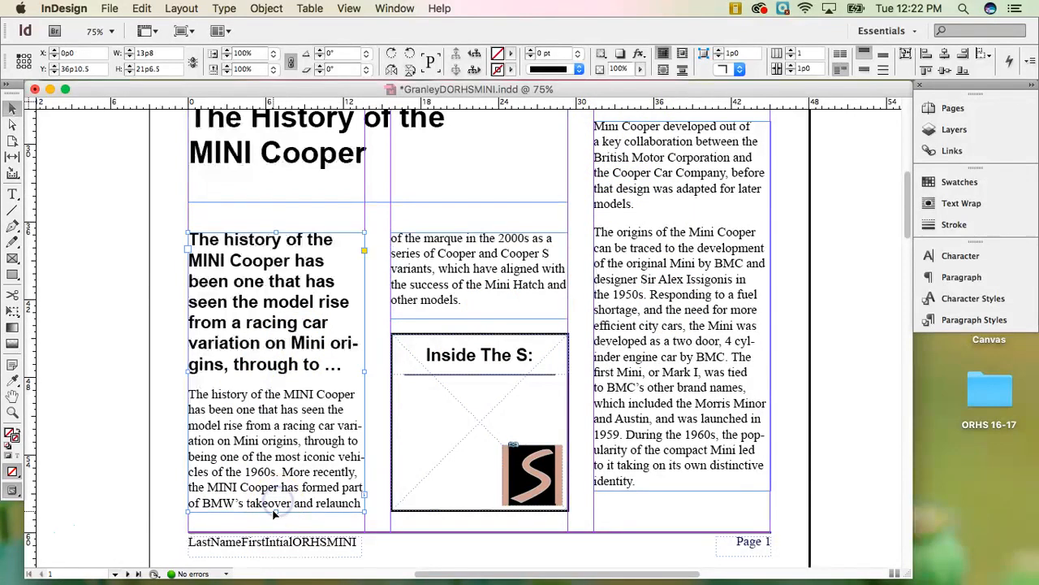
{"action": "left_click_drag", "start_coordinate": [275, 510], "coordinate": [276, 493]}
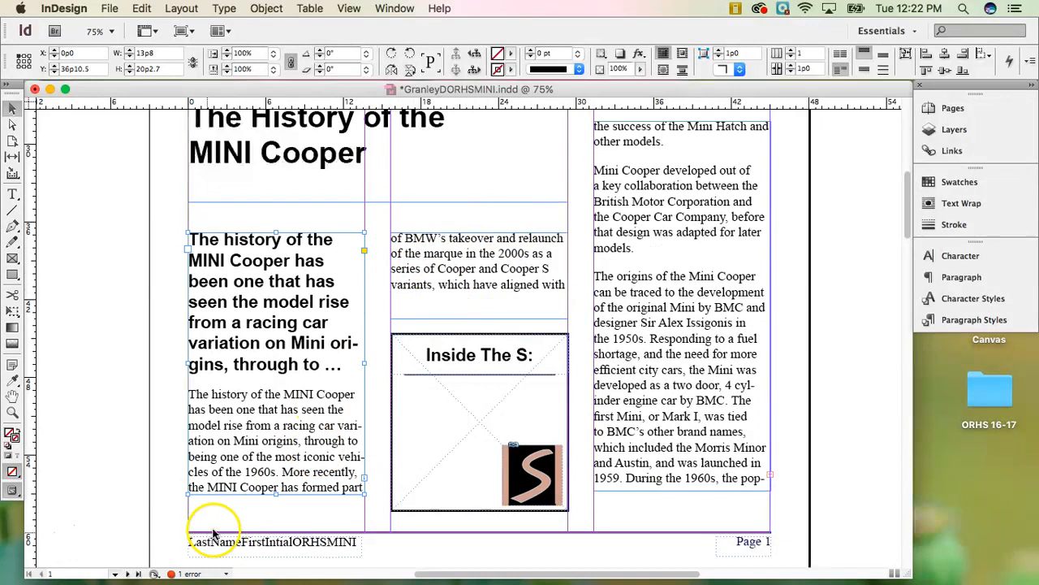
{"action": "mouse_move", "coordinate": [274, 490]}
{"action": "left_mouse_down"}
{"action": "mouse_move", "coordinate": [278, 520]}
{"action": "mouse_move", "coordinate": [279, 510]}
{"action": "left_mouse_up"}
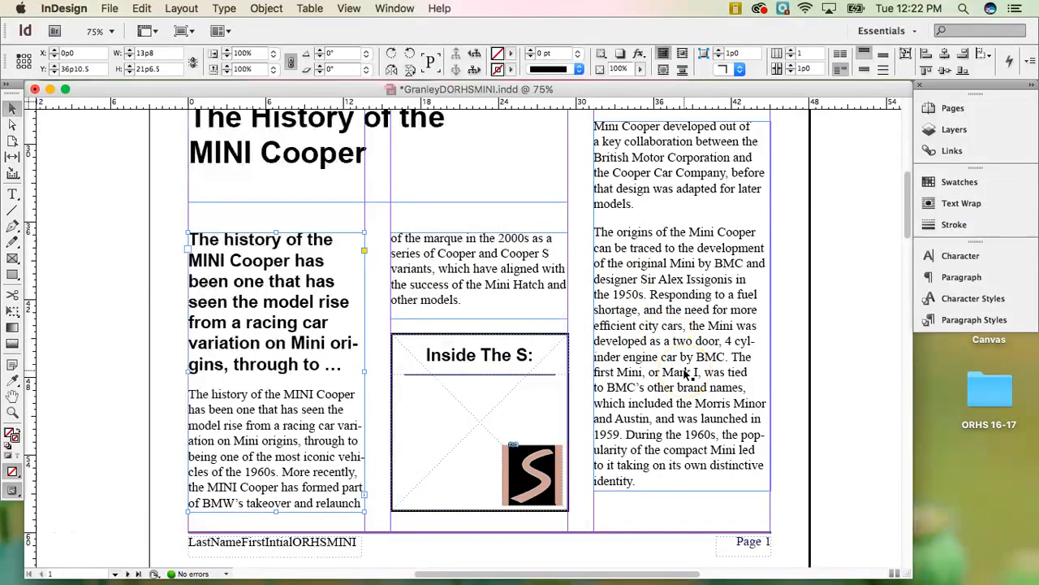
Make the words "Mini Cooper" bold at the start of the third column's first paragraph
{"action": "left_click", "coordinate": [12, 194]}
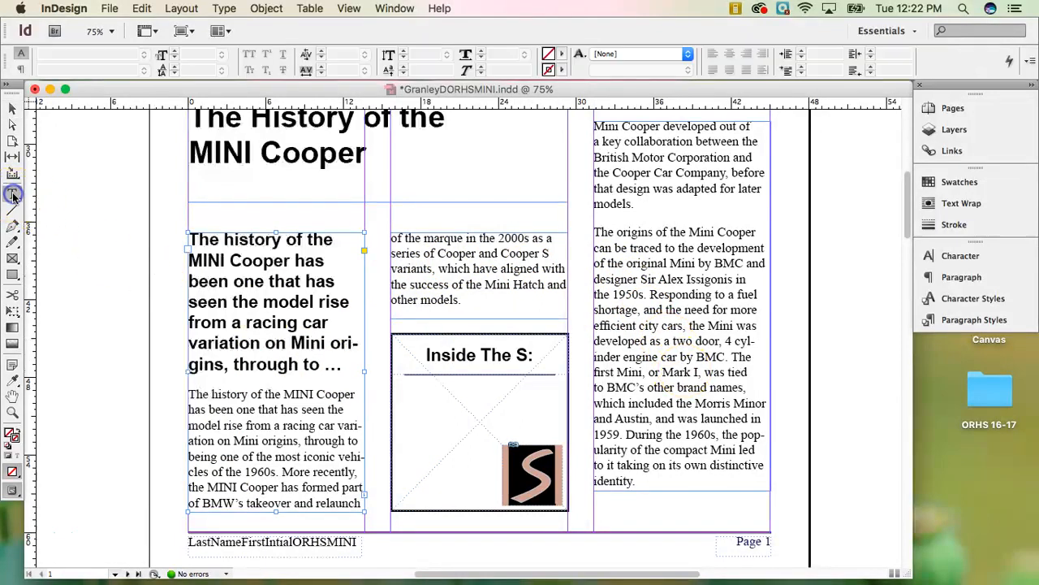
{"action": "left_click", "coordinate": [659, 127]}
{"action": "left_click_drag", "start_coordinate": [633, 128], "coordinate": [592, 128]}
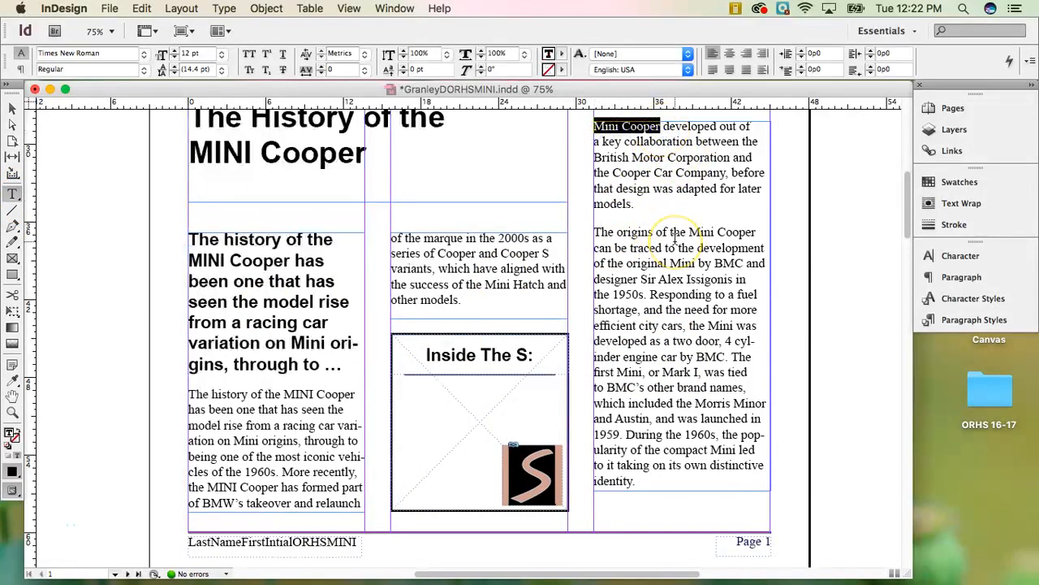
{"action": "left_click", "coordinate": [144, 71]}
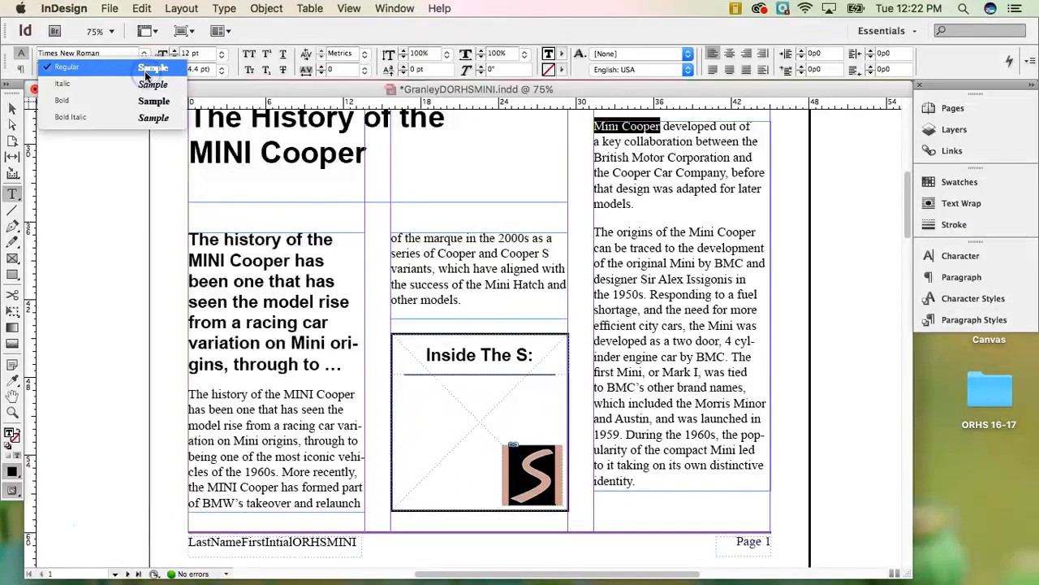
{"action": "left_click", "coordinate": [146, 101]}
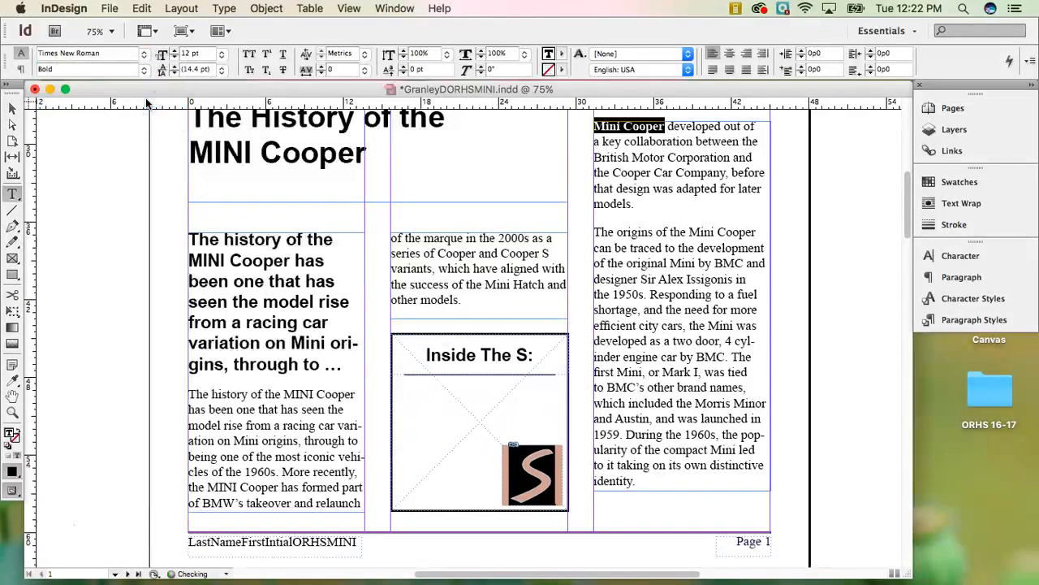
Make the words "original Mini" bold in the third column's paragraph about the Mini Cooper's origins
{"action": "left_click", "coordinate": [662, 255]}
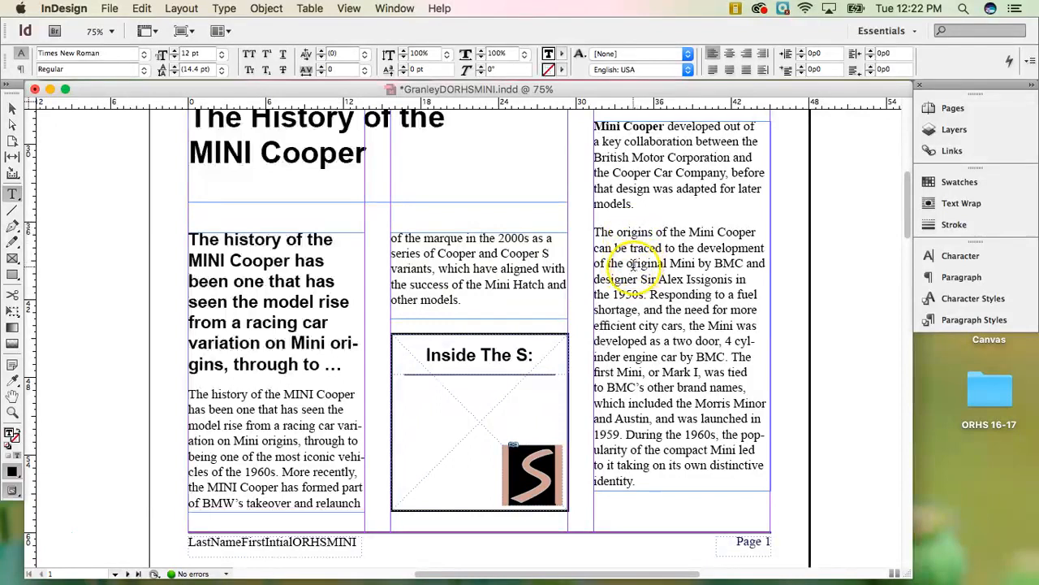
{"action": "left_click_drag", "start_coordinate": [627, 265], "coordinate": [700, 265]}
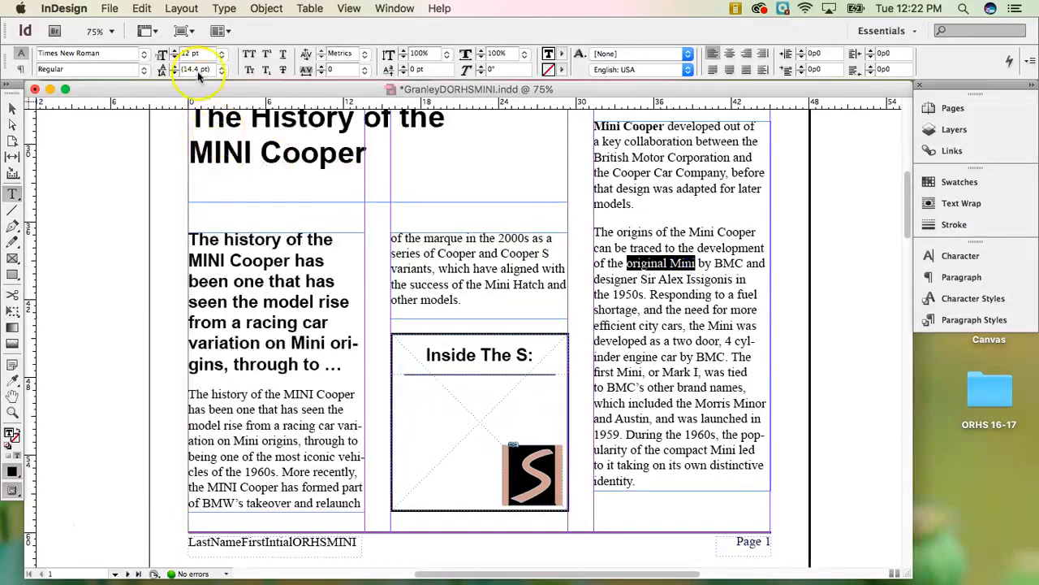
{"action": "left_click", "coordinate": [144, 70]}
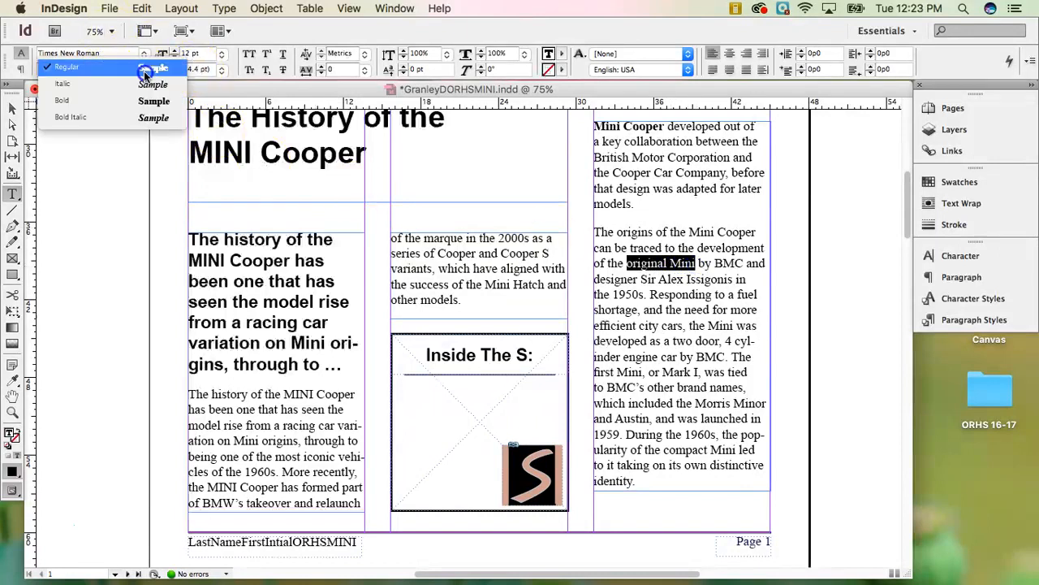
{"action": "left_click", "coordinate": [144, 100]}
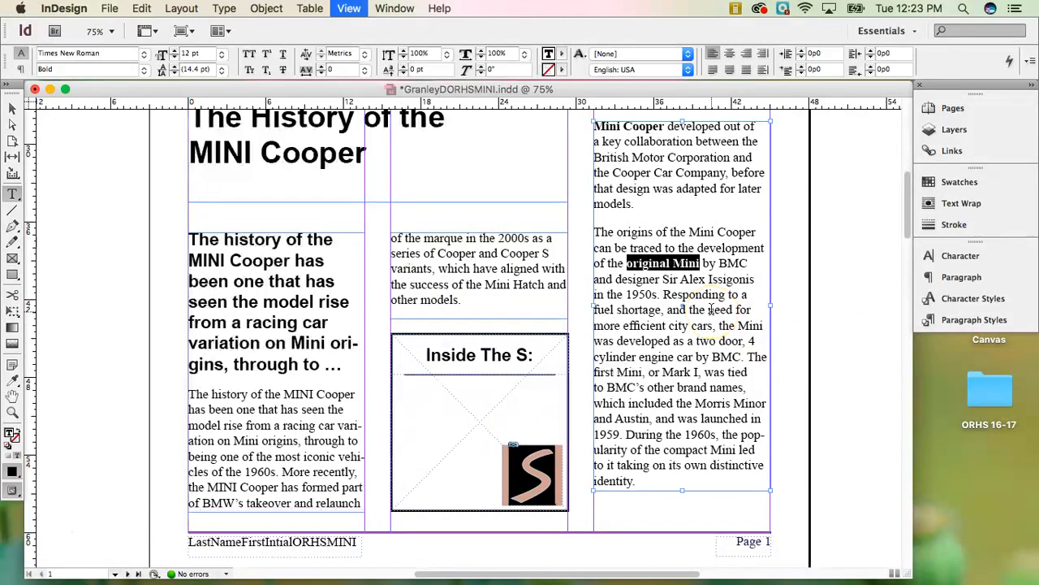
Draw a vertical line about 2p0 long on the pasteboard beside the headline
{"action": "key", "text": "super+minus"}
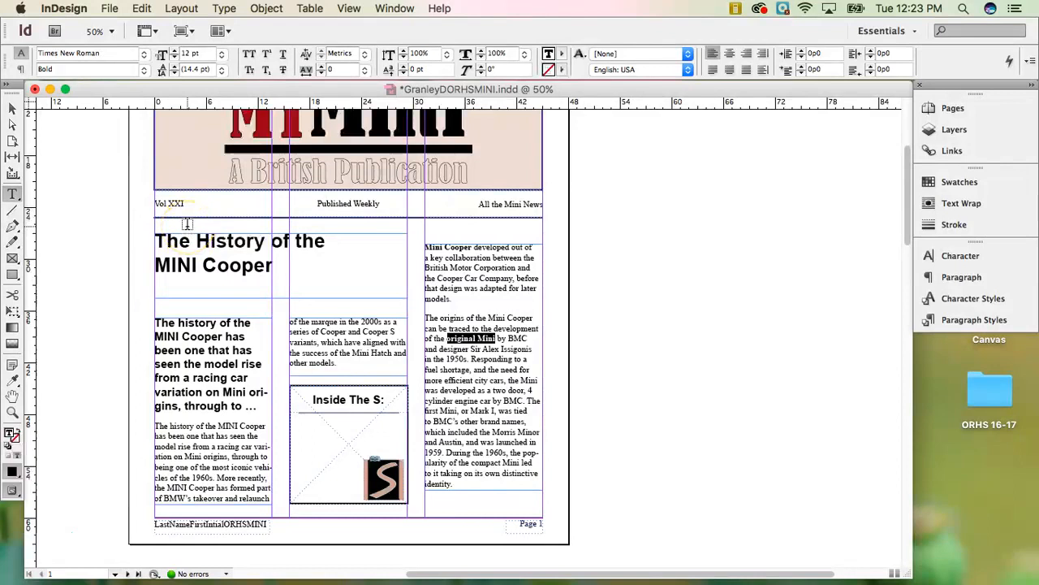
{"action": "key", "text": "super+equal"}
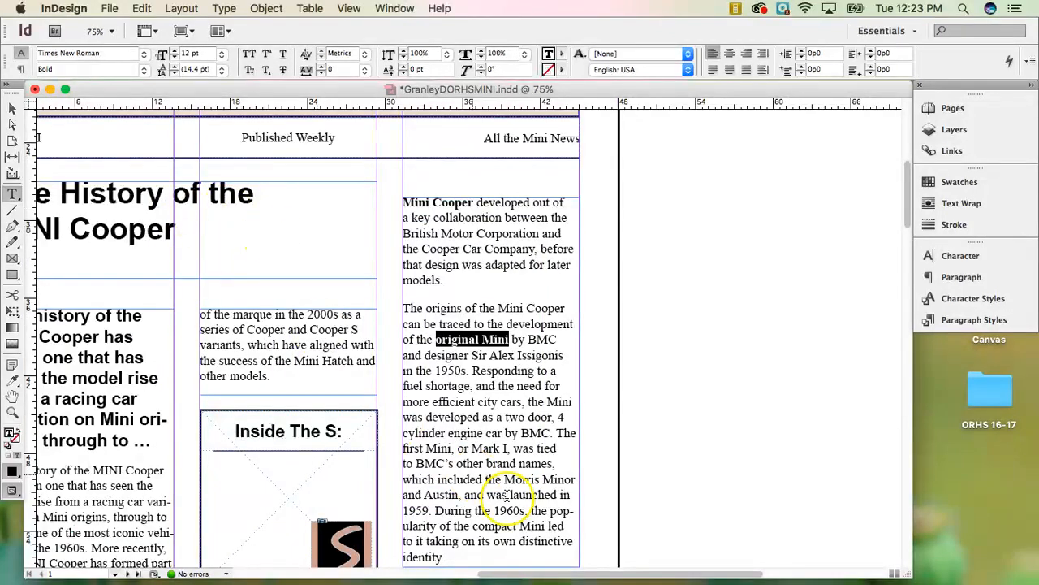
{"action": "left_click_drag", "start_coordinate": [540, 573], "coordinate": [467, 568]}
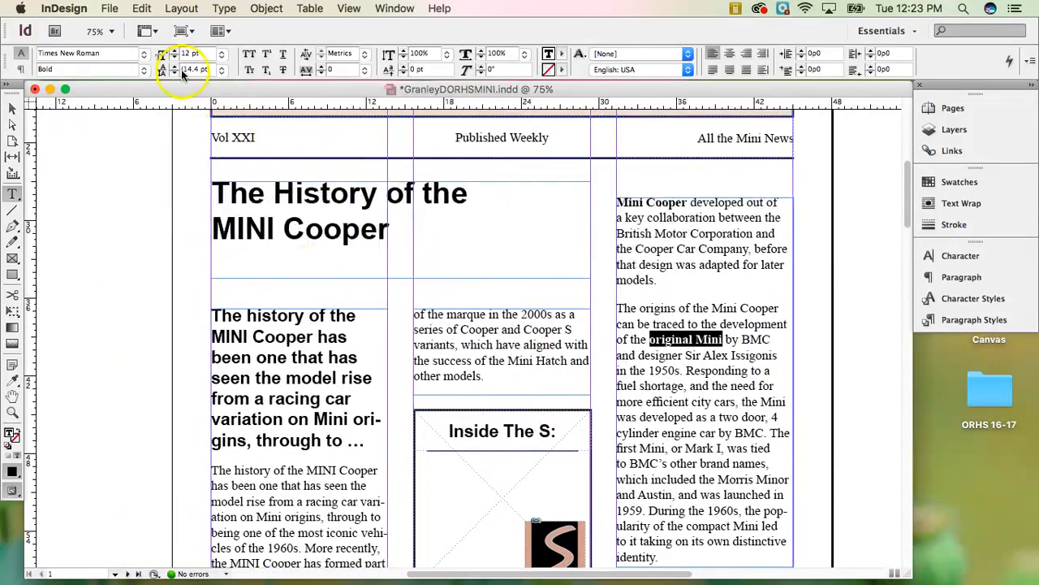
{"action": "left_click", "coordinate": [12, 208]}
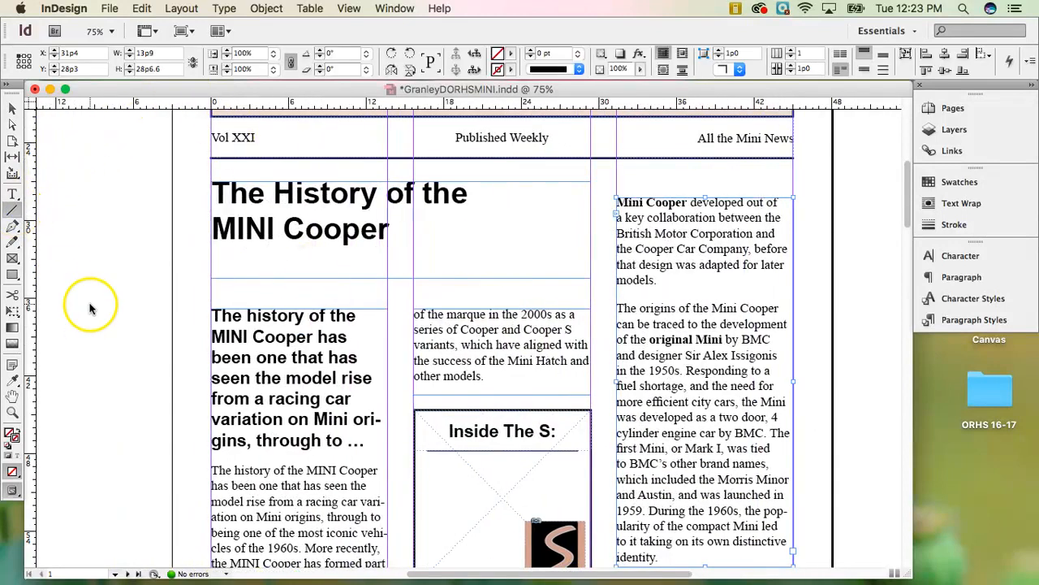
{"action": "left_click_drag", "start_coordinate": [105, 203], "coordinate": [108, 229]}
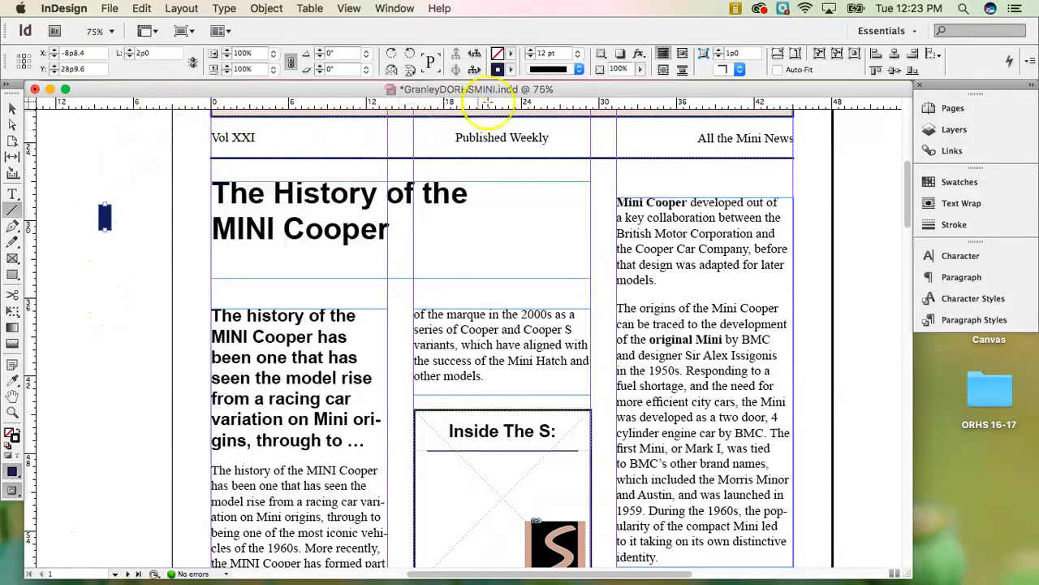
Set the new vertical line's stroke weight to 2 pt and its length to 1p6
{"action": "left_click", "coordinate": [578, 54]}
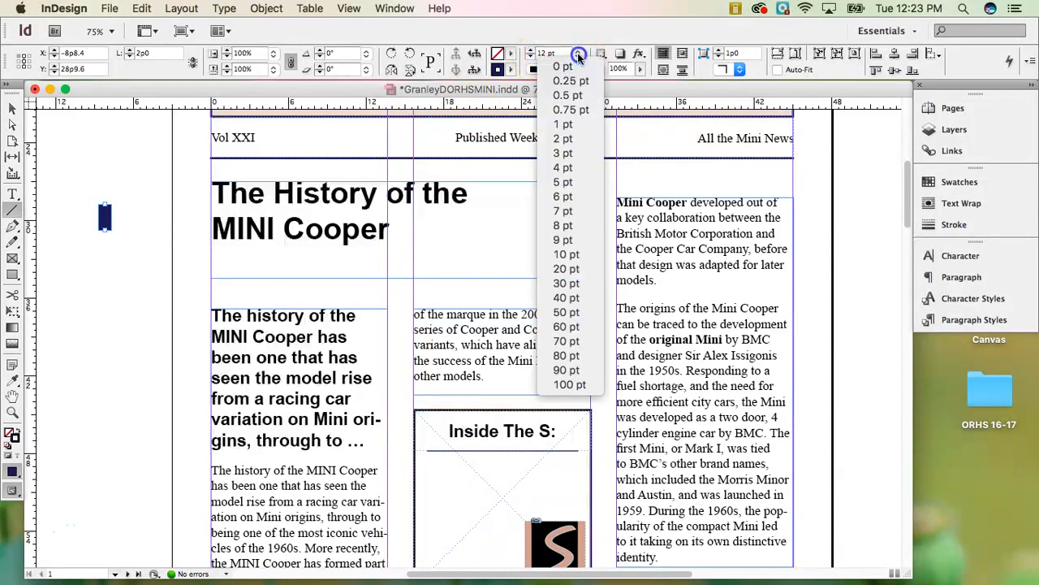
{"action": "left_click", "coordinate": [578, 140]}
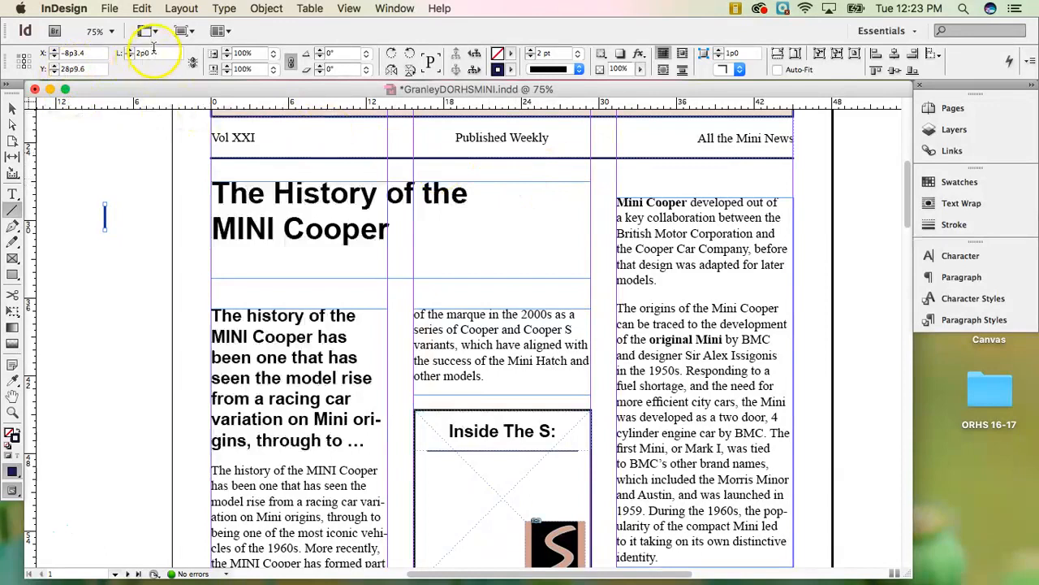
{"action": "left_click_drag", "start_coordinate": [154, 53], "coordinate": [125, 54]}
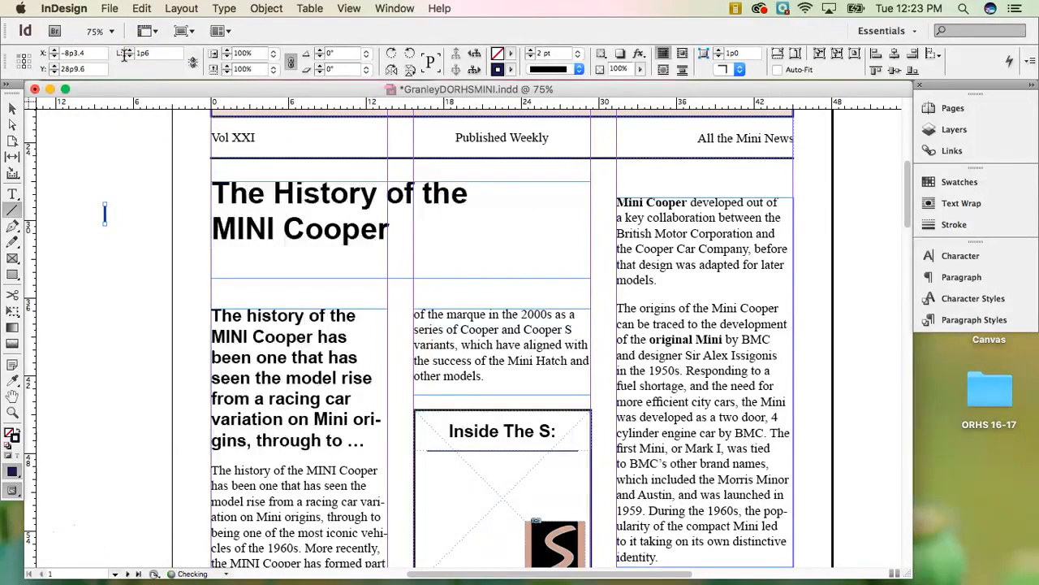
Position the short 1p6 spacing line so it hangs from the rule above the headline, at X 3p4.8, Y 25p2.5
{"action": "left_click", "coordinate": [12, 108]}
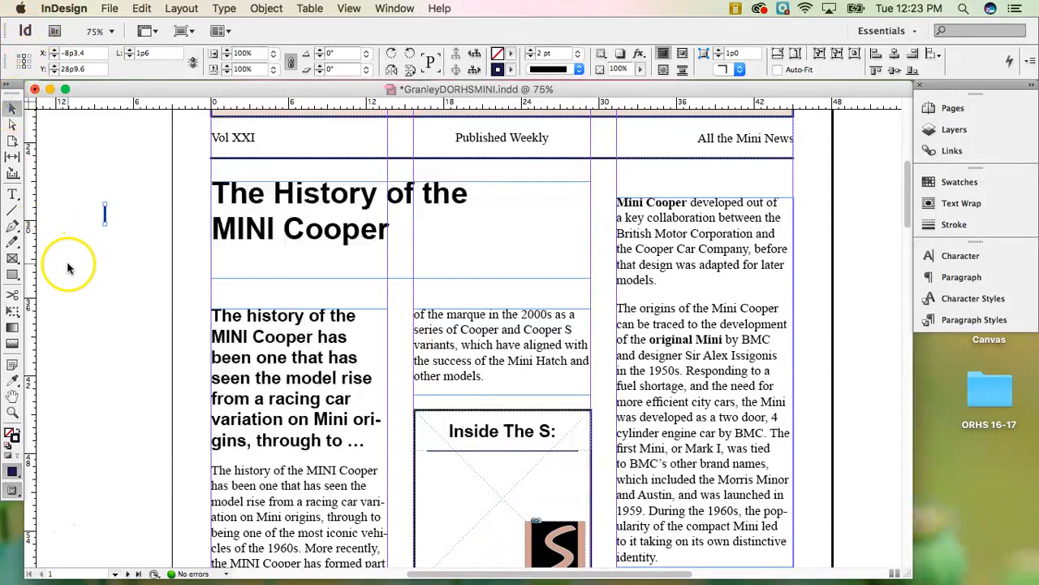
{"action": "left_click_drag", "start_coordinate": [103, 216], "coordinate": [257, 167]}
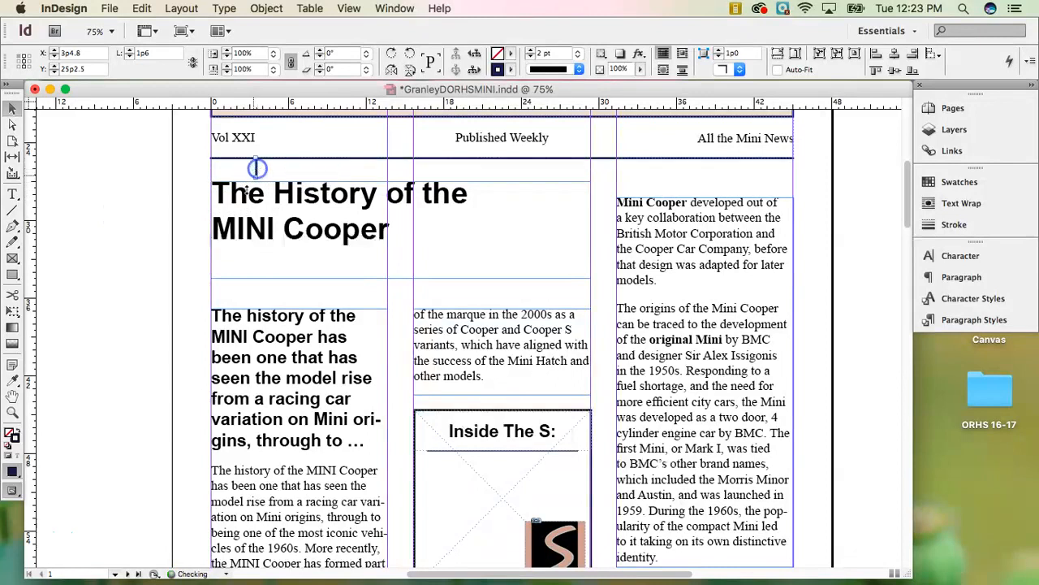
{"action": "left_click", "coordinate": [127, 232]}
Raise the headline text frame to Y 26p9 so its top edge meets the spacing line's lower end, and delete the spacing line
{"action": "left_click", "coordinate": [254, 228]}
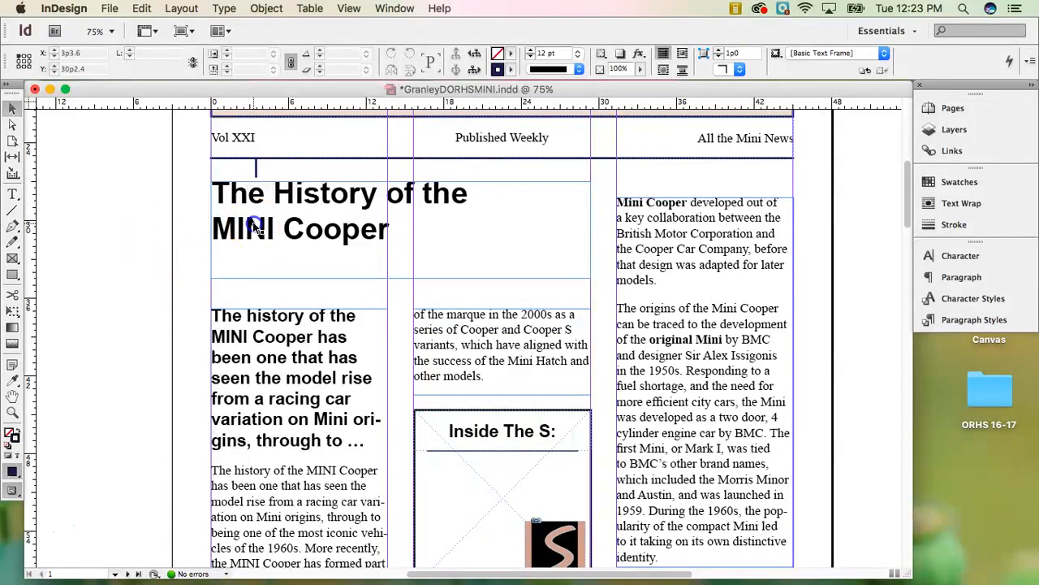
{"action": "key", "text": "Up"}
{"action": "key", "text": "Up"}
{"action": "key", "text": "Up"}
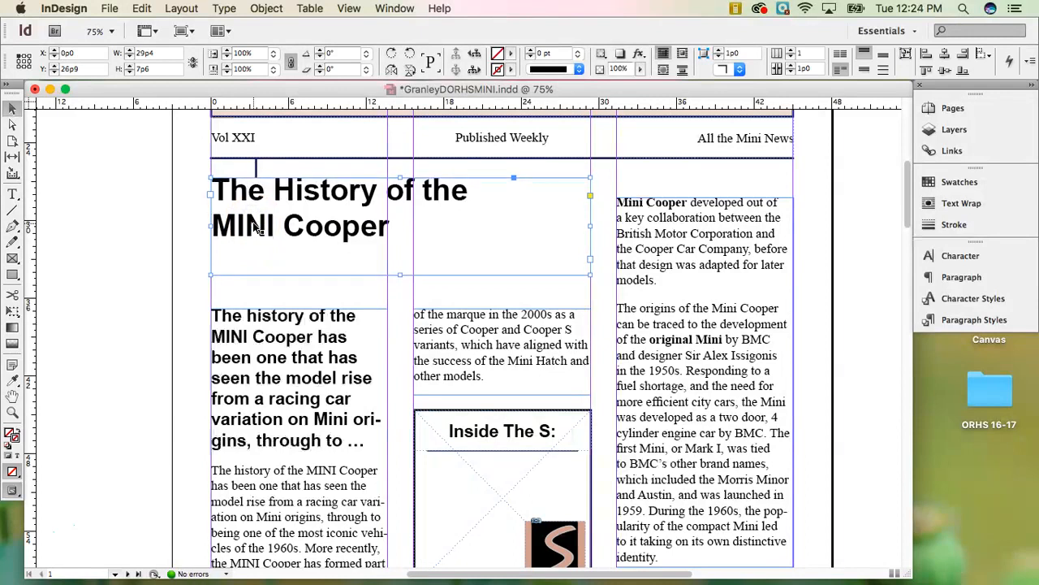
{"action": "left_click", "coordinate": [165, 276]}
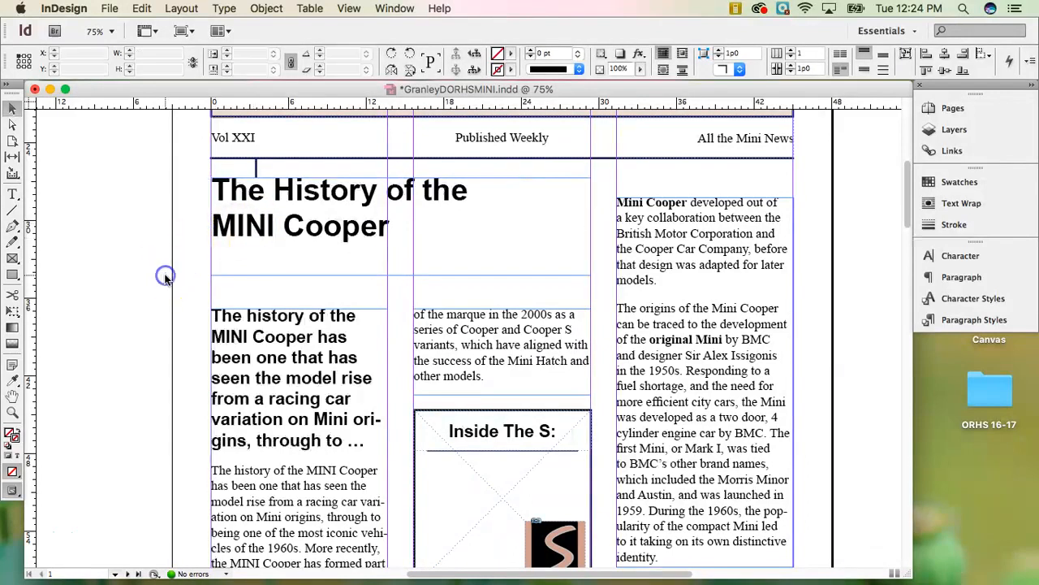
{"action": "left_click", "coordinate": [257, 167]}
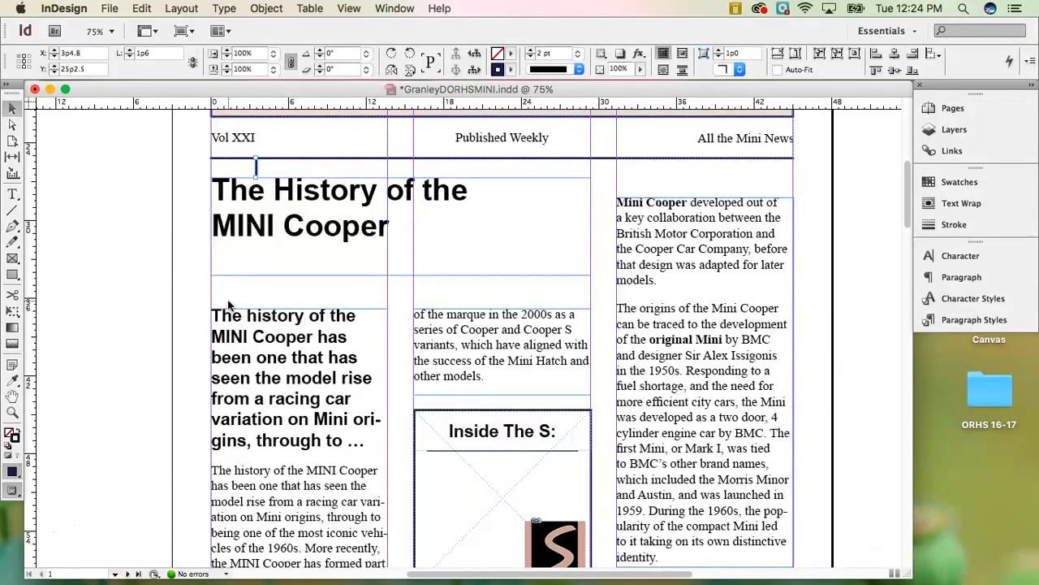
{"action": "left_click", "coordinate": [228, 305]}
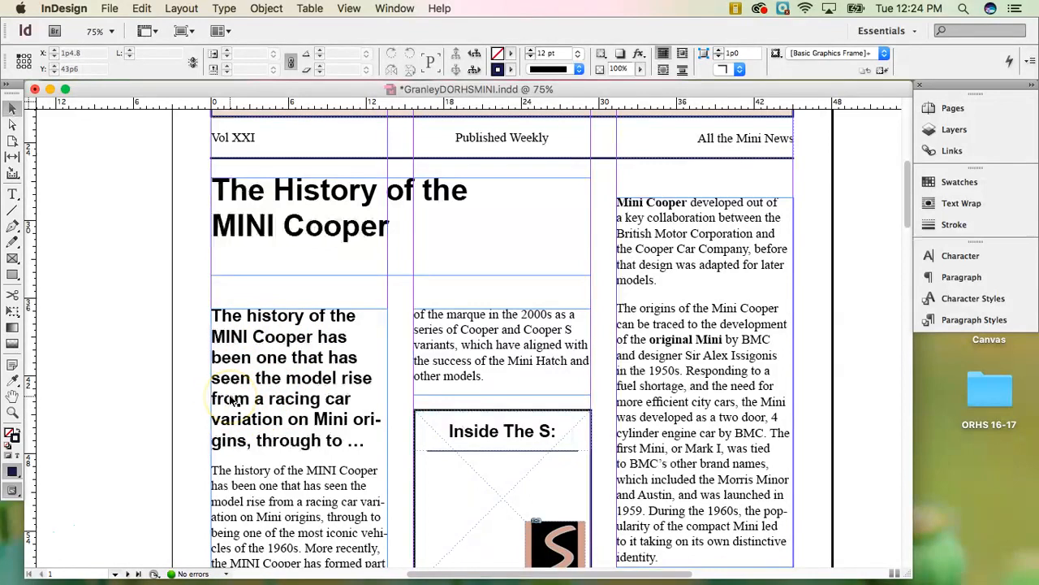
Draw a new vertical line about 13p10 long on the pasteboard beside the masthead
{"action": "key", "text": "super+minus"}
{"action": "key", "text": "super+minus"}
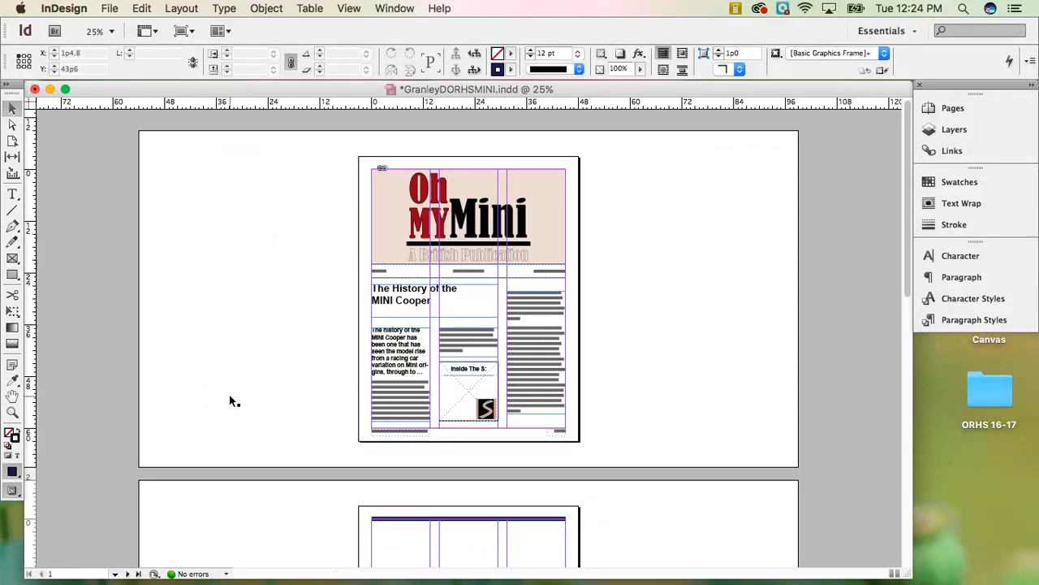
{"action": "key", "text": "super+equal"}
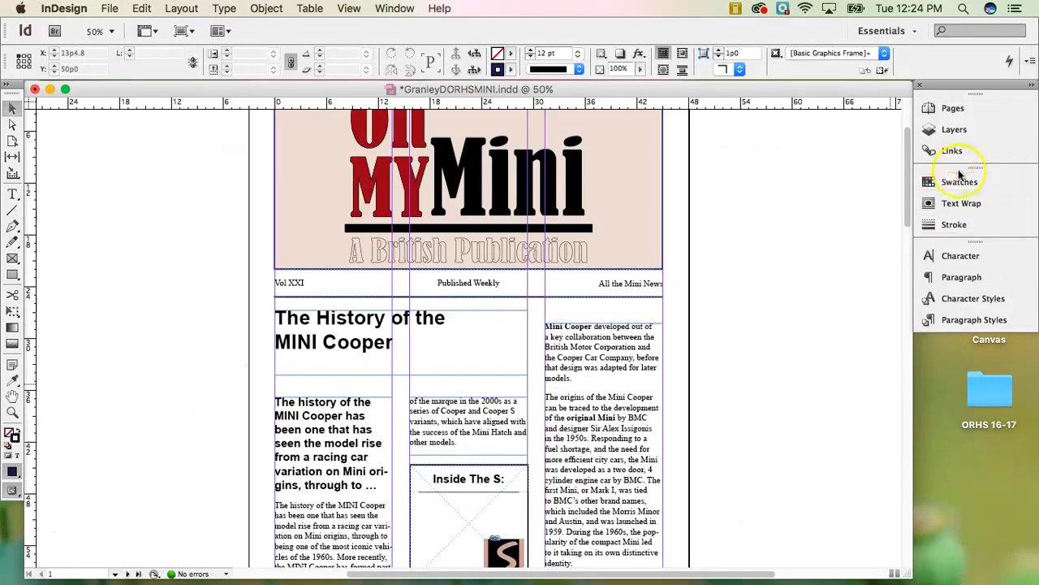
{"action": "scroll", "coordinate": [908, 170], "scroll_direction": "up", "scroll_amount": 4}
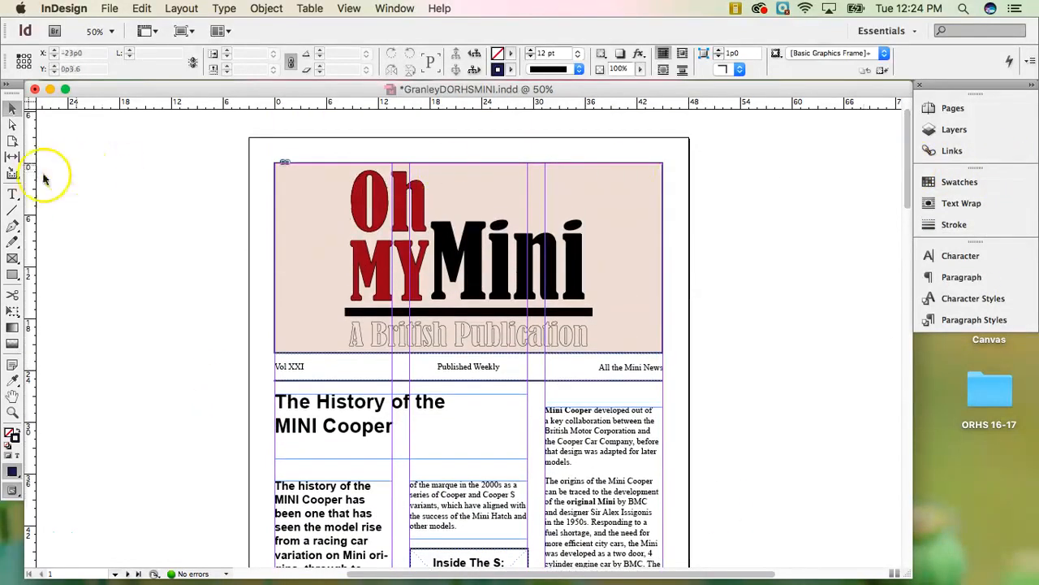
{"action": "left_click", "coordinate": [13, 210]}
{"action": "left_click_drag", "start_coordinate": [135, 174], "coordinate": [130, 292]}
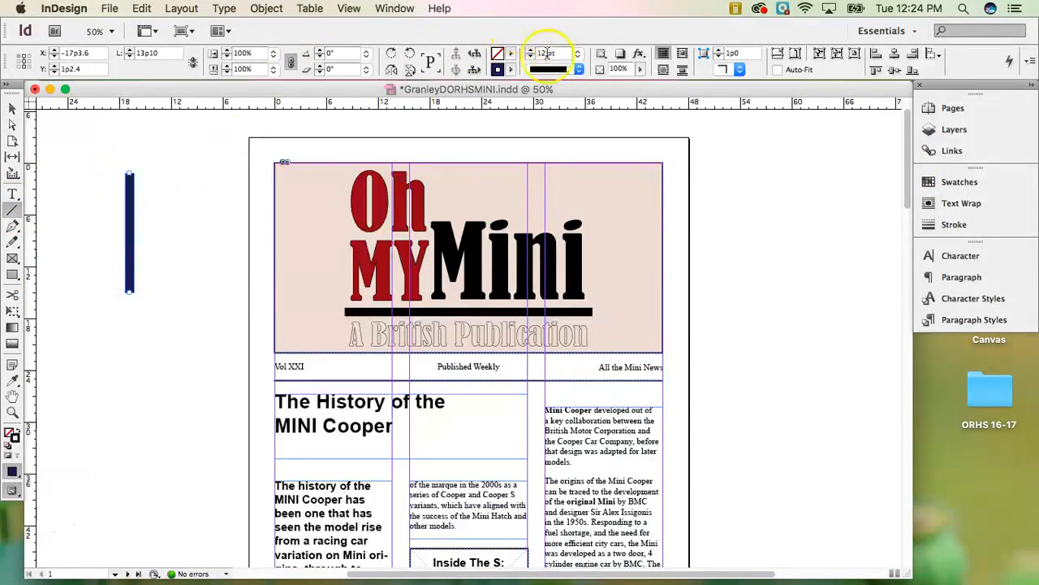
Set the new vertical line's stroke weight to 2 pt and its length to 35p0
{"action": "left_click", "coordinate": [579, 54]}
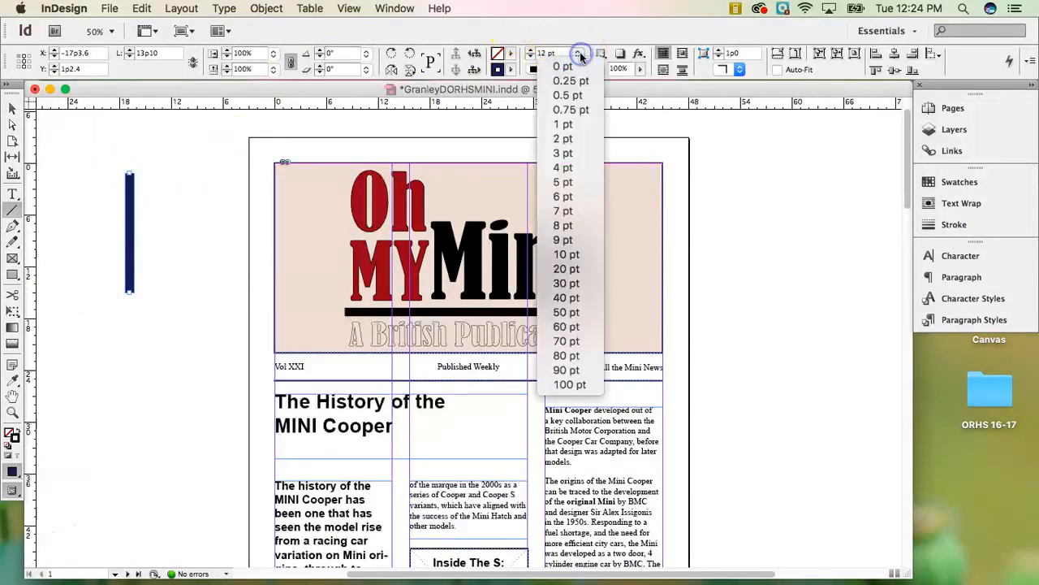
{"action": "left_click", "coordinate": [584, 138]}
{"action": "left_click_drag", "start_coordinate": [169, 56], "coordinate": [116, 56]}
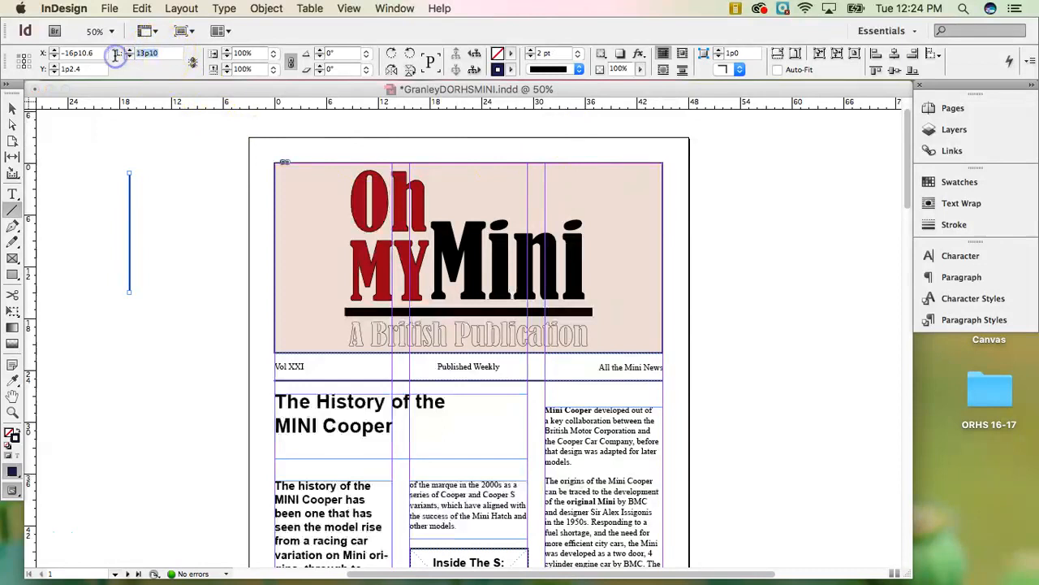
{"action": "type", "text": "35"}
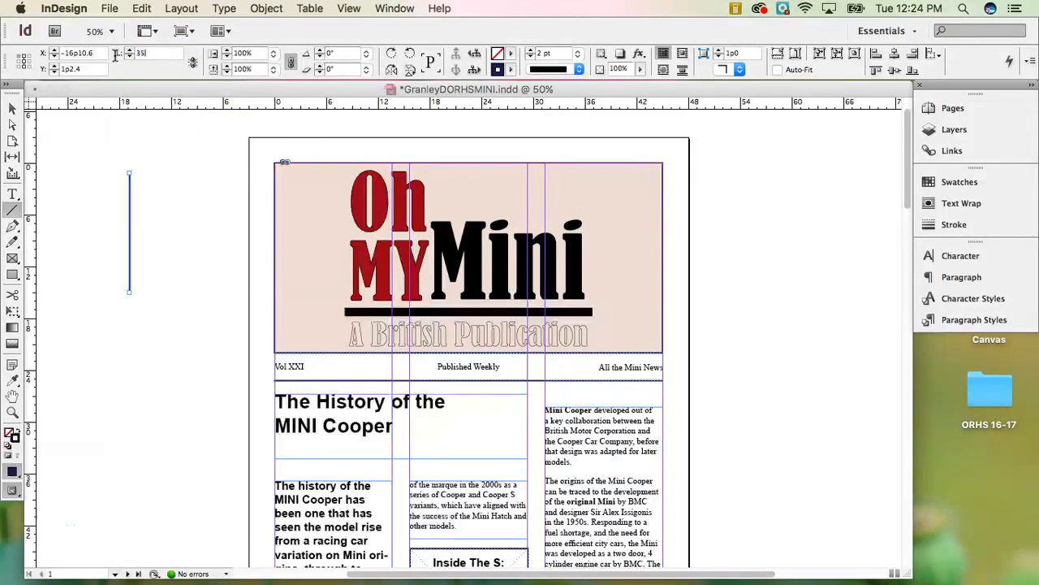
{"action": "type", "text": "p"}
{"action": "key", "text": "Return"}
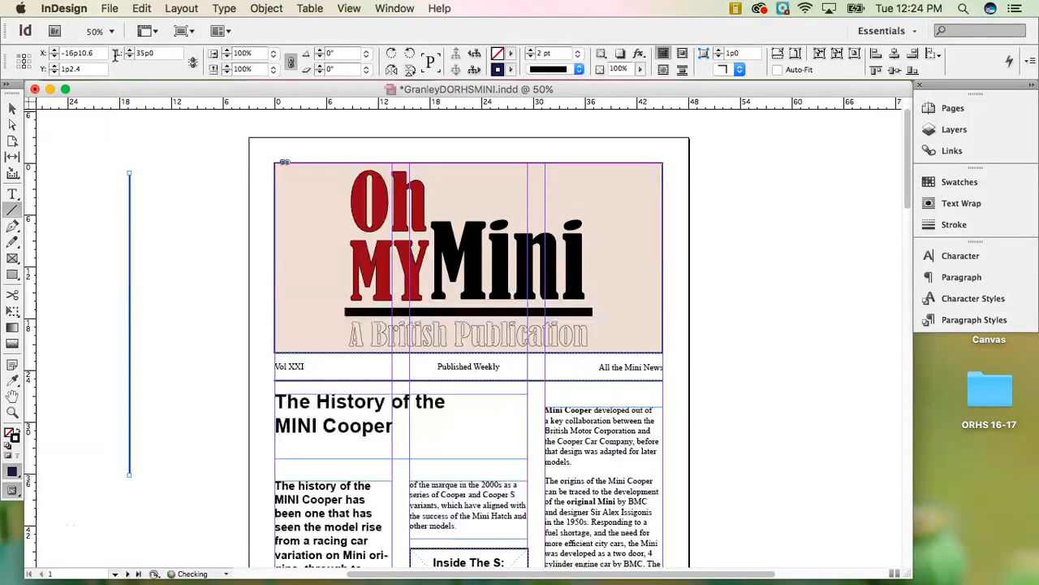
Move the 35p0 line just outside the page's inner text margin with its upper end level with the masthead, at X -1p0, Y -0p1
{"action": "left_click", "coordinate": [12, 108]}
{"action": "left_click", "coordinate": [77, 193]}
{"action": "left_click_drag", "start_coordinate": [128, 227], "coordinate": [268, 220]}
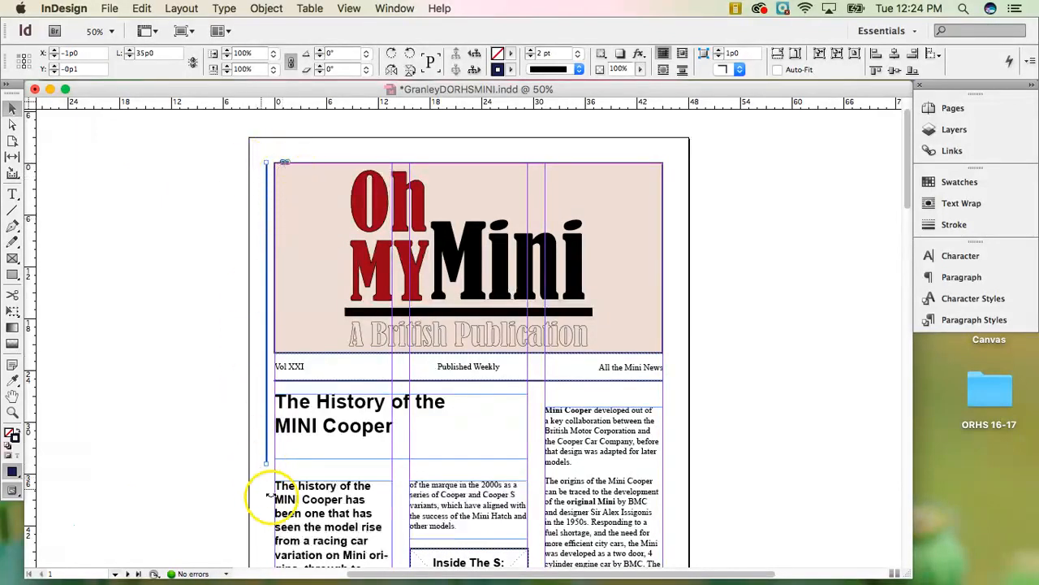
Nudge the first-column text frame up to Y 36p4.5
{"action": "key", "text": "super+equal"}
{"action": "key", "text": "super+equal"}
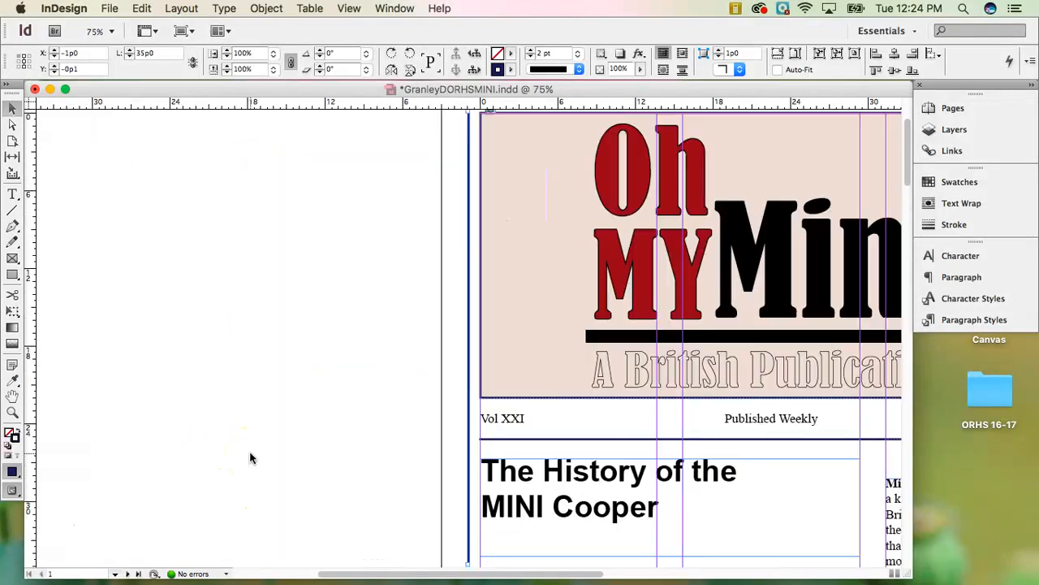
{"action": "scroll", "coordinate": [326, 449], "scroll_direction": "up", "scroll_amount": 5}
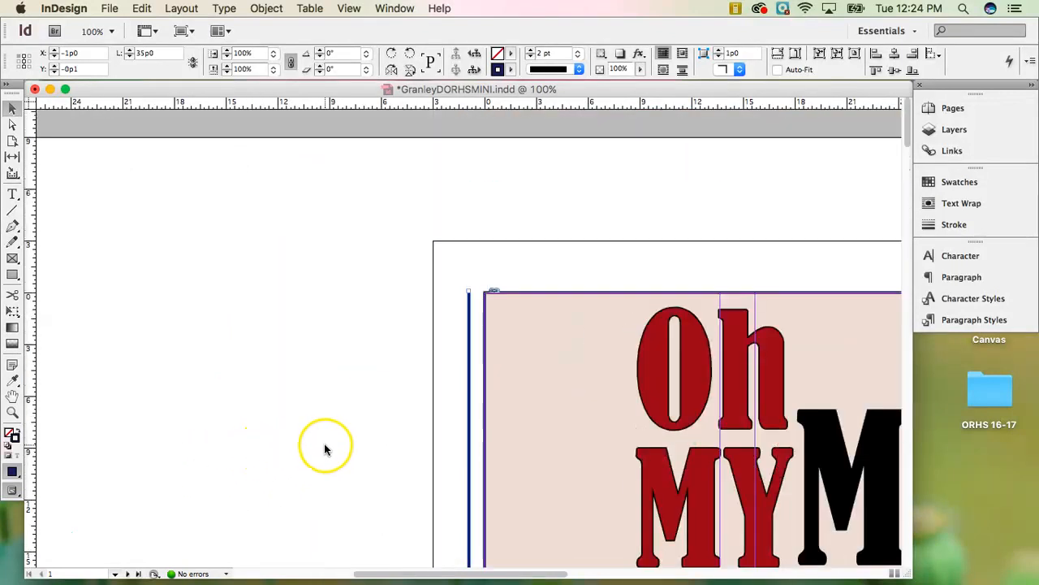
{"action": "scroll", "coordinate": [324, 449], "scroll_direction": "down", "scroll_amount": 10}
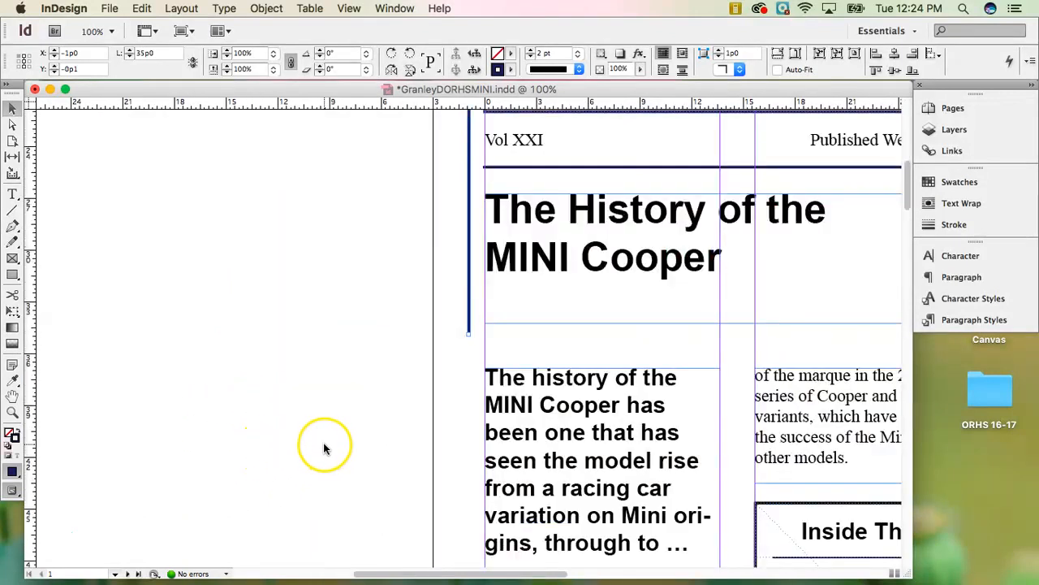
{"action": "left_click", "coordinate": [544, 398]}
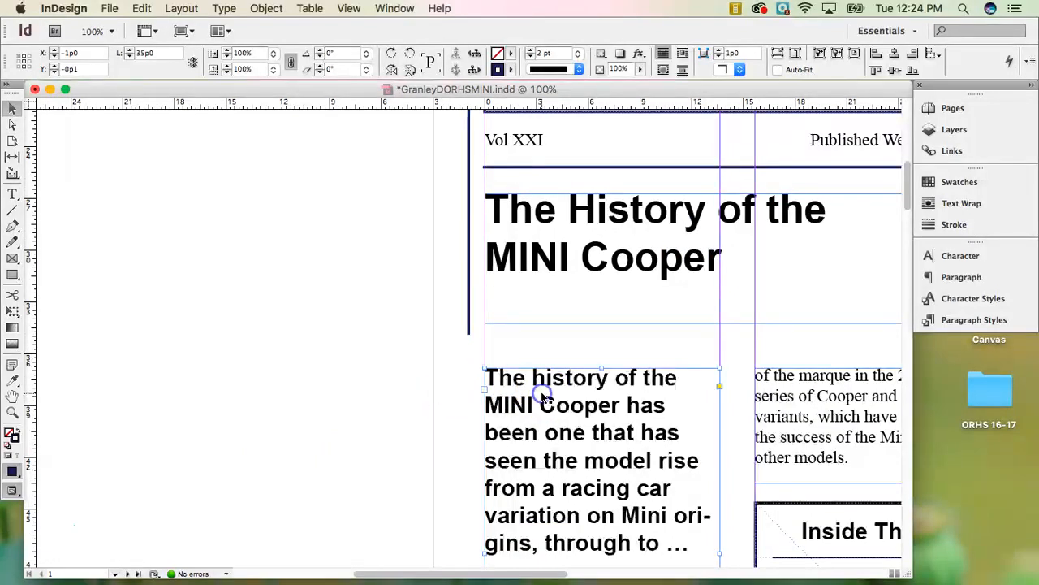
{"action": "key", "text": "Up"}
{"action": "key", "text": "Up"}
{"action": "key", "text": "Up"}
{"action": "key", "text": "Up"}
{"action": "key", "text": "Up"}
{"action": "key", "text": "Up"}
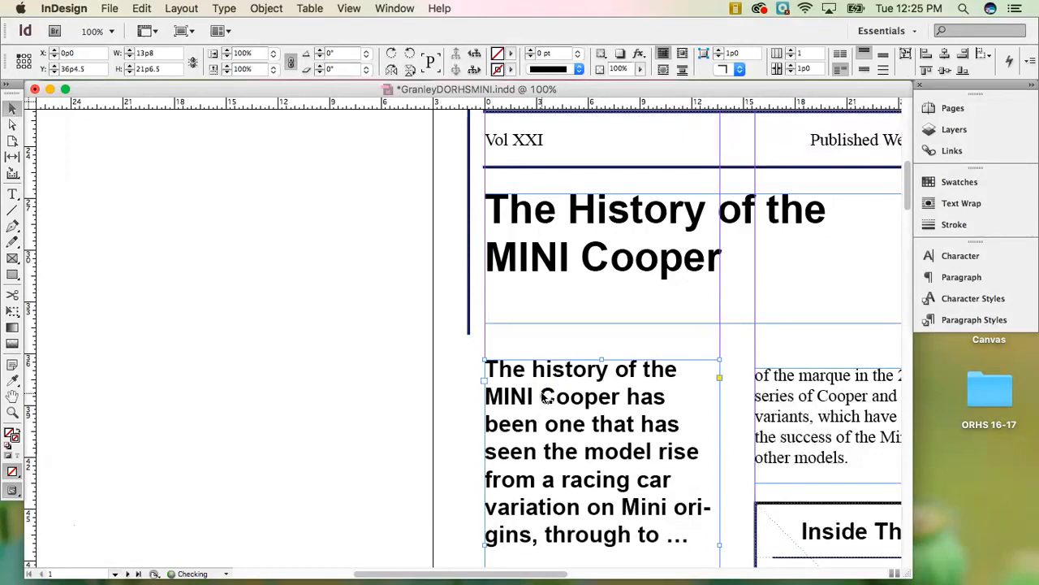
Shorten the headline frame to a height of 6p2.4 and move the first-column frame up to Y 34p11, aligned with the long line's lower end
{"action": "left_click", "coordinate": [615, 296]}
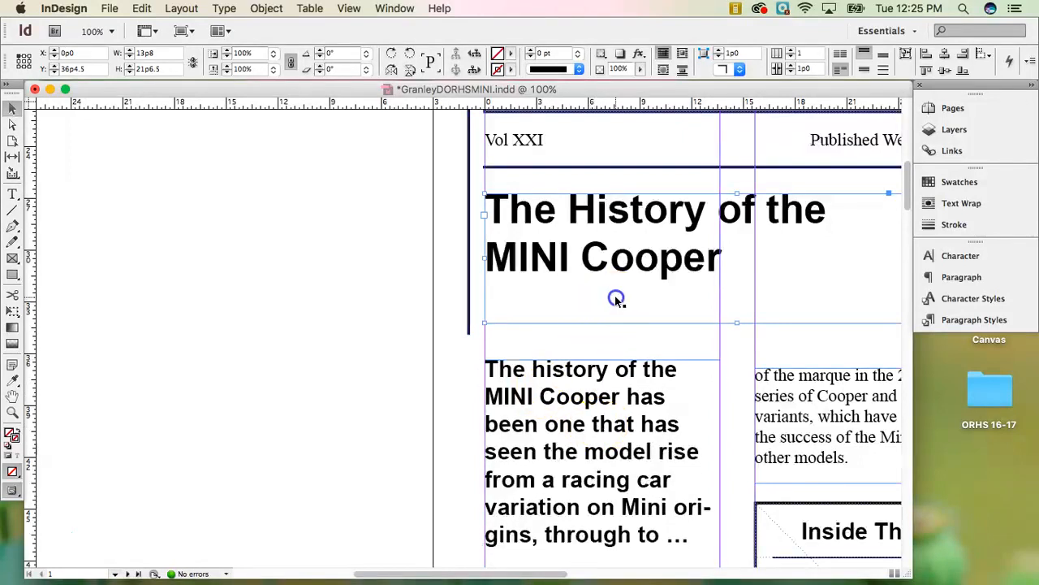
{"action": "left_click_drag", "start_coordinate": [737, 323], "coordinate": [734, 301]}
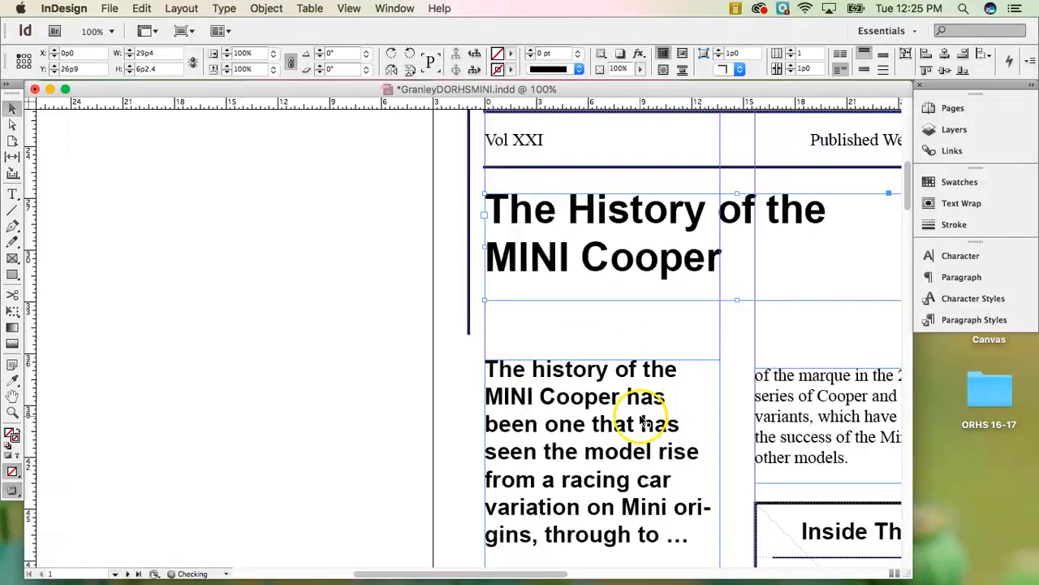
{"action": "left_click", "coordinate": [642, 420]}
{"action": "left_click_drag", "start_coordinate": [622, 427], "coordinate": [620, 405]}
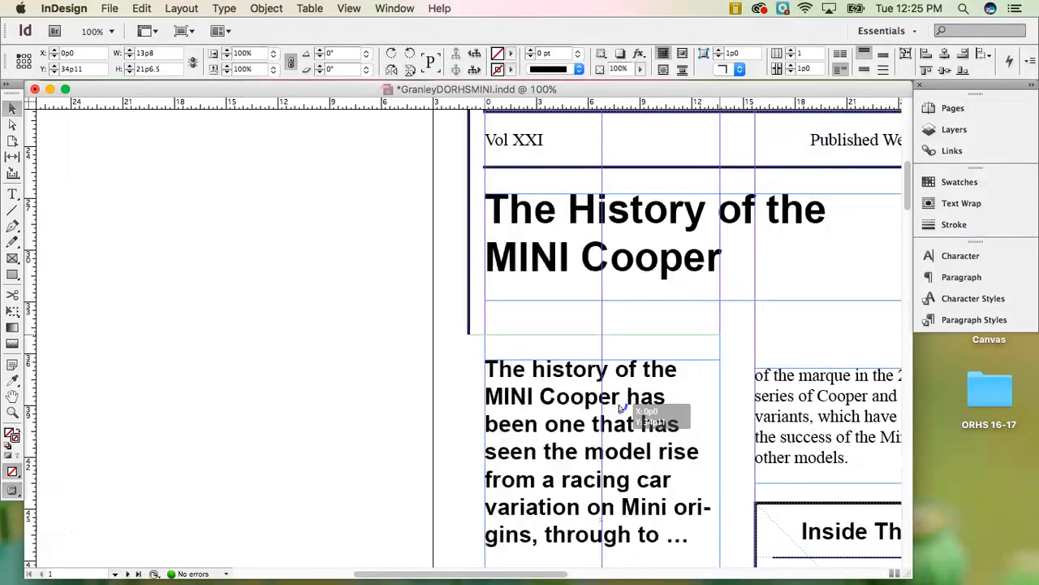
{"action": "left_click_drag", "start_coordinate": [620, 407], "coordinate": [620, 406]}
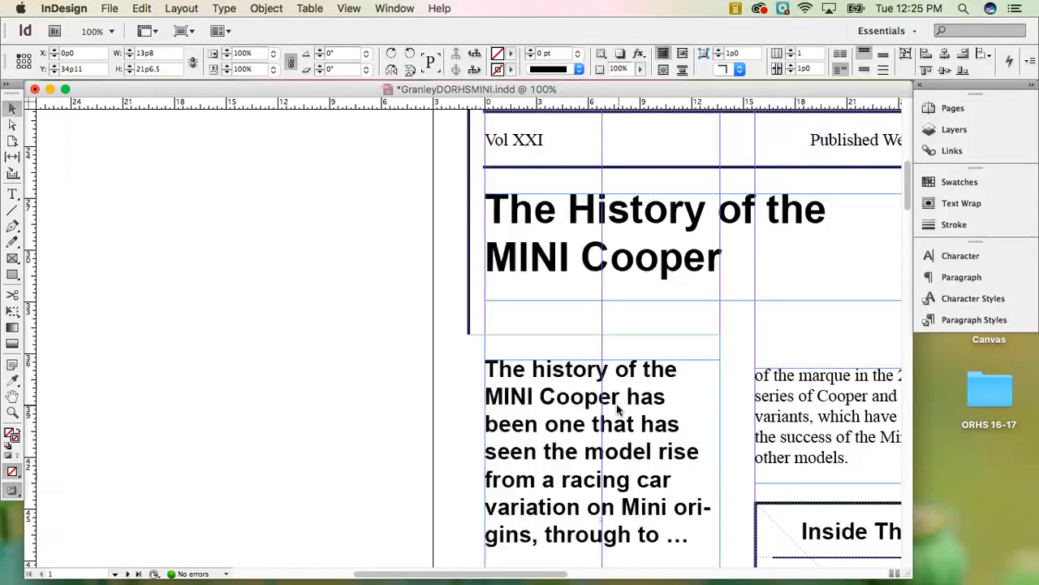
{"action": "left_click_drag", "start_coordinate": [617, 405], "coordinate": [617, 404]}
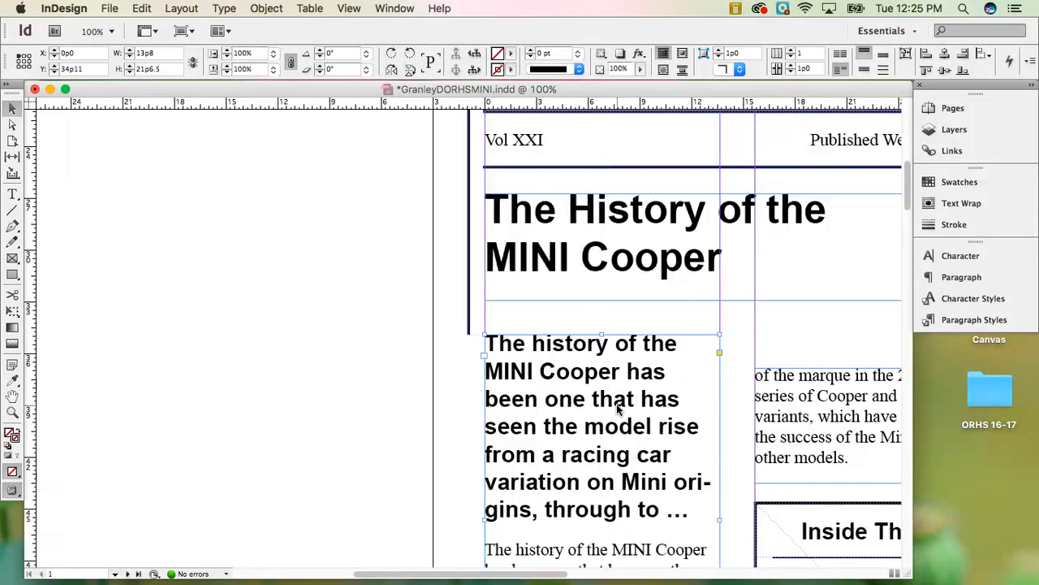
Delete the long 35p0 guide line and move the second-column text frame up to Y 34p11, level with the first column
{"action": "key", "text": "super+0"}
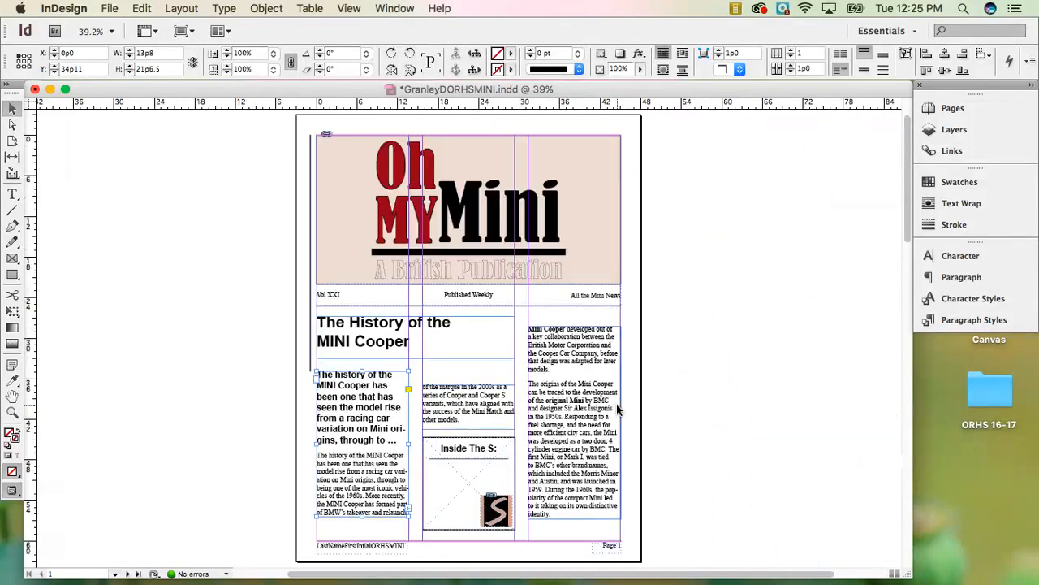
{"action": "left_click", "coordinate": [308, 211]}
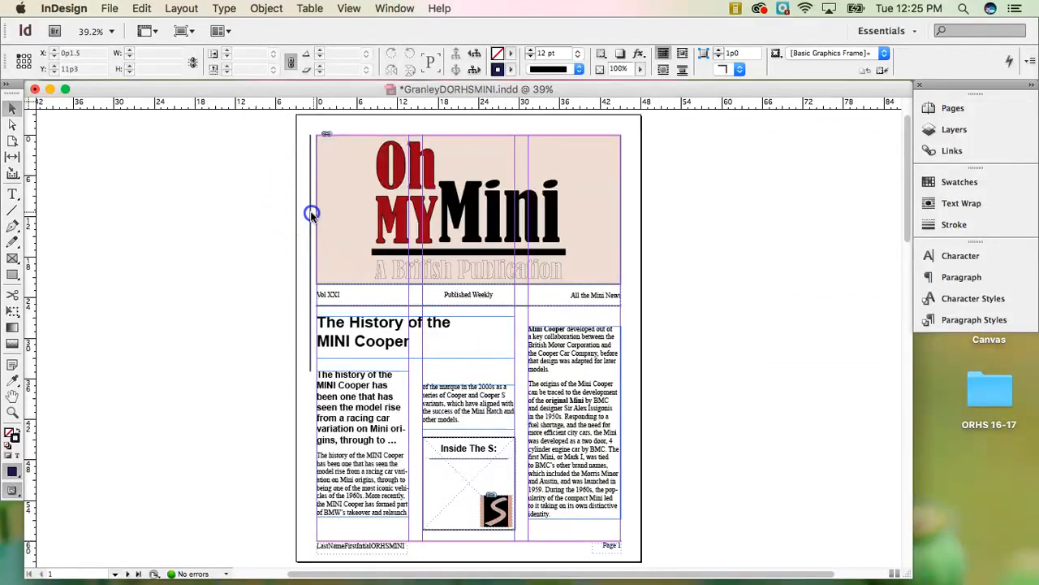
{"action": "key", "text": "BackSpace"}
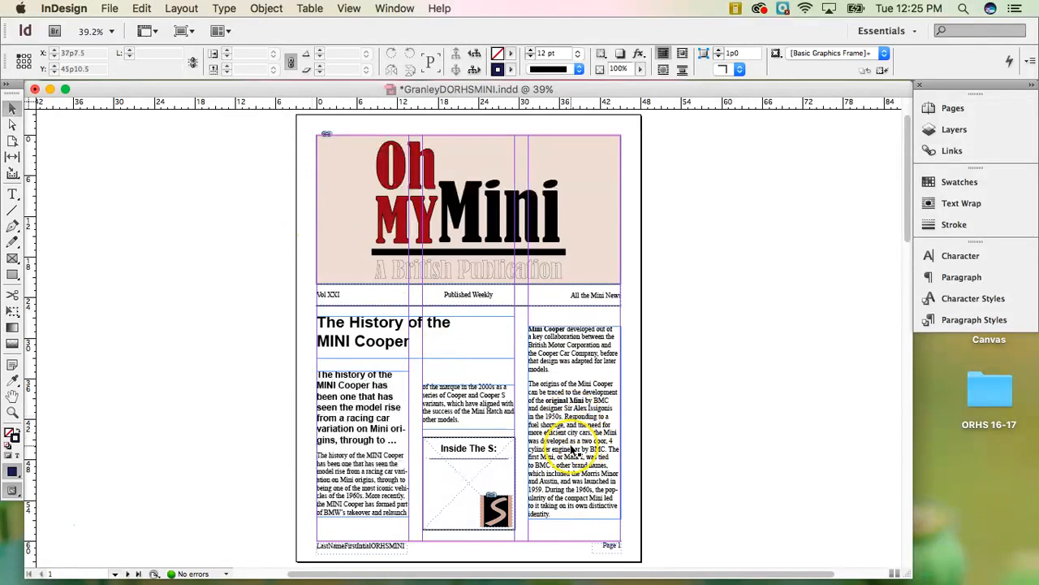
{"action": "left_click", "coordinate": [464, 404]}
{"action": "left_click_drag", "start_coordinate": [453, 408], "coordinate": [456, 395]}
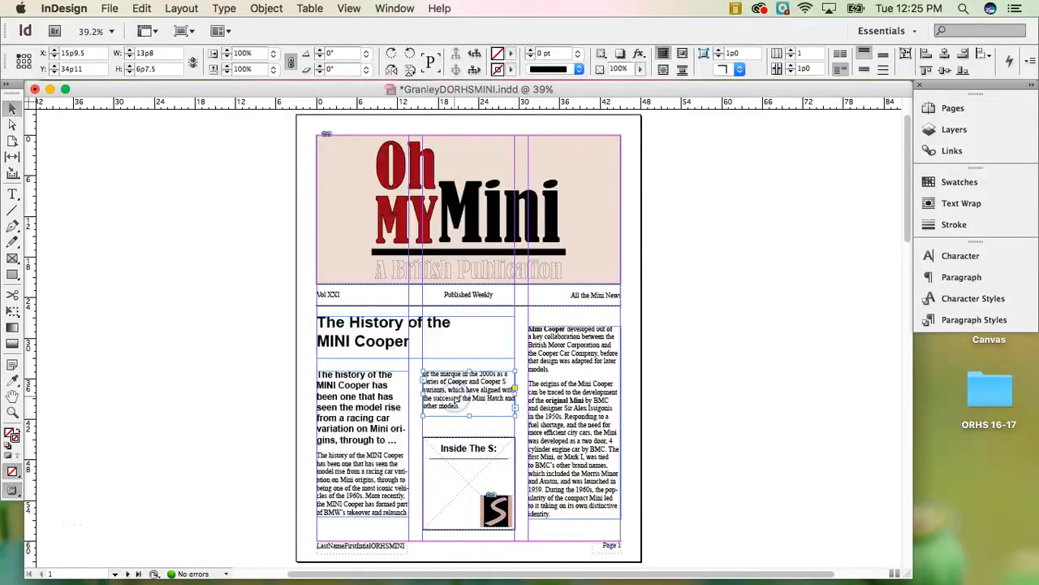
Move the third-column text frame up to X 31p3.5, Y 27p10.9, beside the headline
{"action": "left_click", "coordinate": [564, 459]}
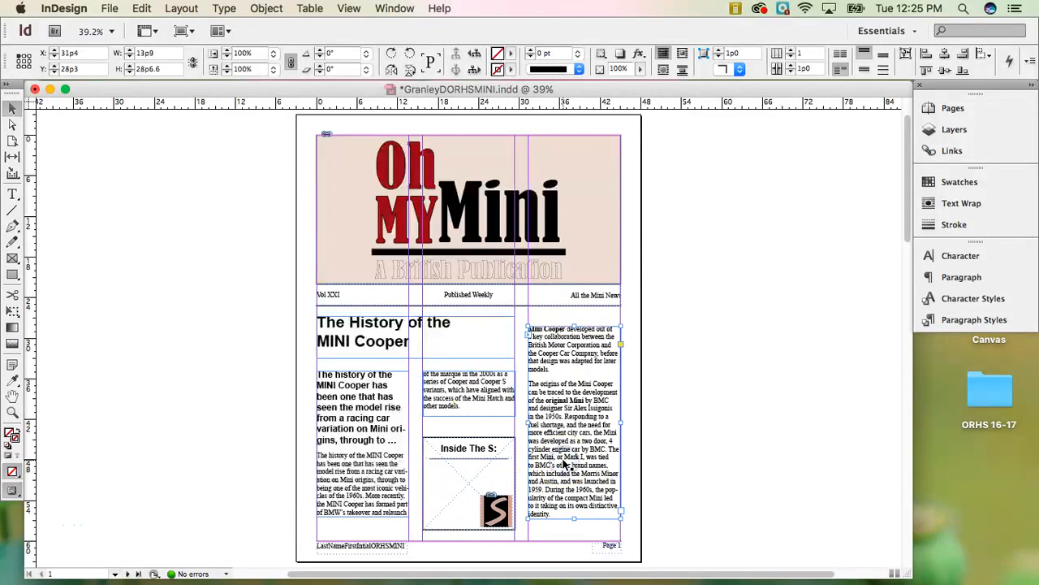
{"action": "left_click", "coordinate": [570, 463]}
{"action": "left_click_drag", "start_coordinate": [570, 460], "coordinate": [570, 451]}
{"action": "left_click_drag", "start_coordinate": [571, 453], "coordinate": [571, 442]}
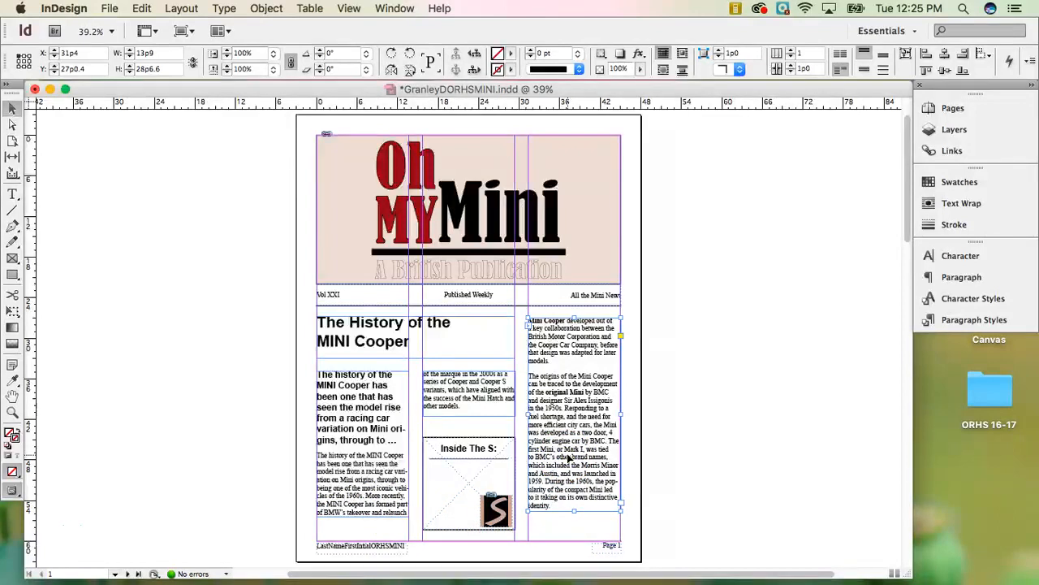
{"action": "key", "text": "super+equal"}
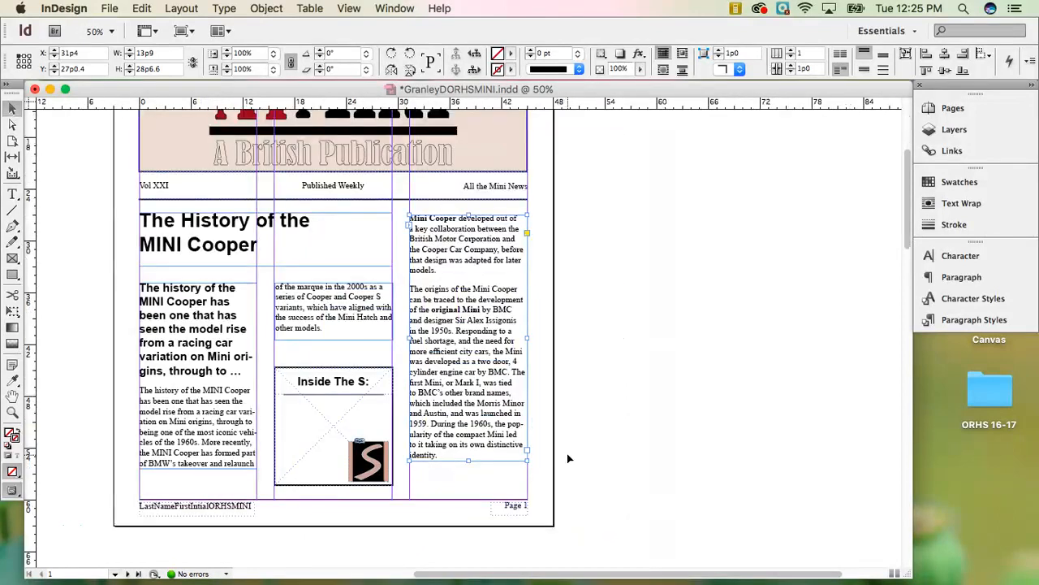
{"action": "left_click", "coordinate": [464, 367]}
{"action": "left_click", "coordinate": [471, 318]}
{"action": "left_click_drag", "start_coordinate": [475, 371], "coordinate": [473, 331]}
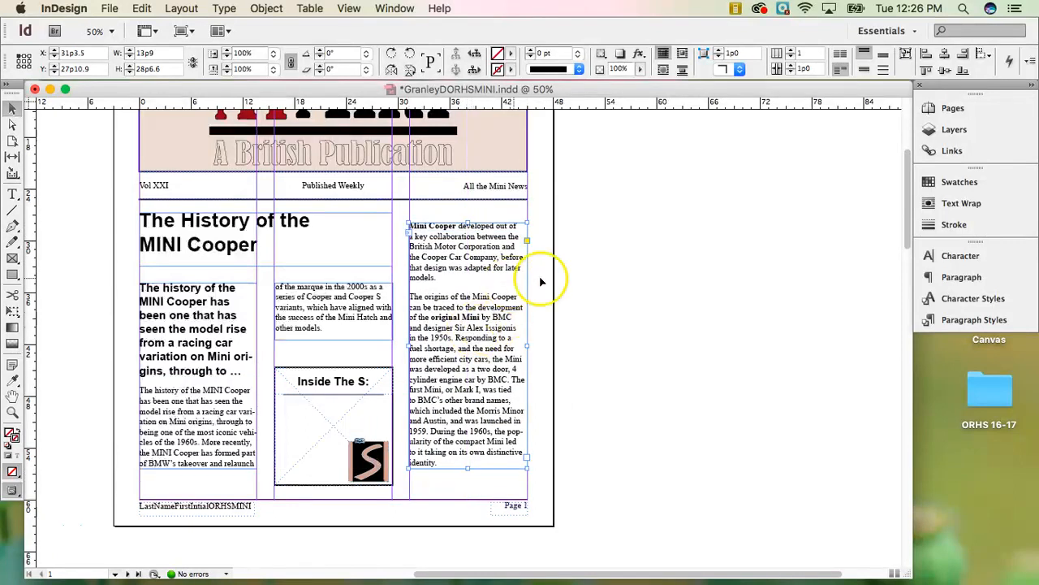
{"action": "left_click", "coordinate": [623, 286]}
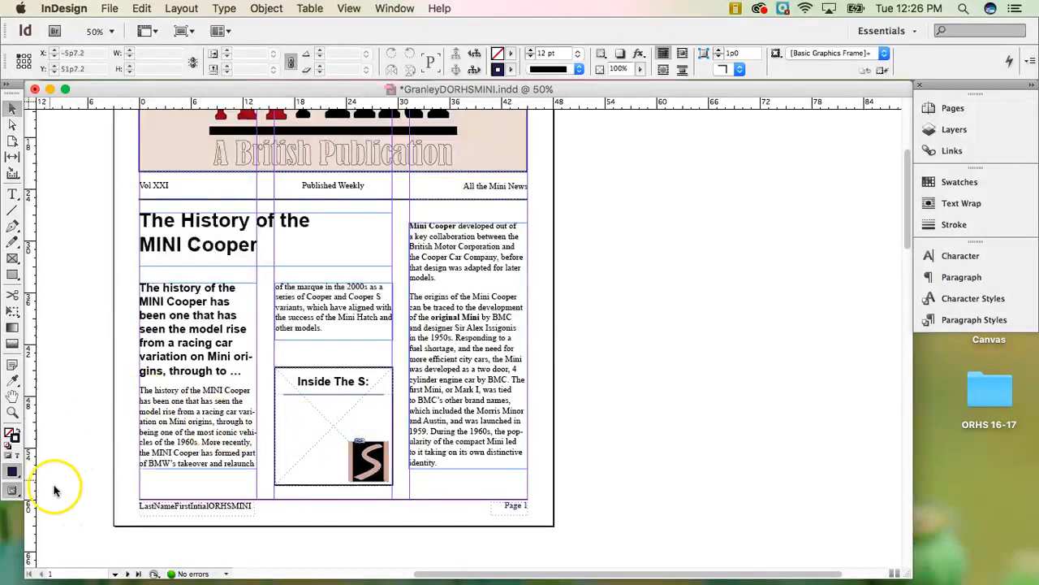
{"action": "left_click", "coordinate": [33, 534]}
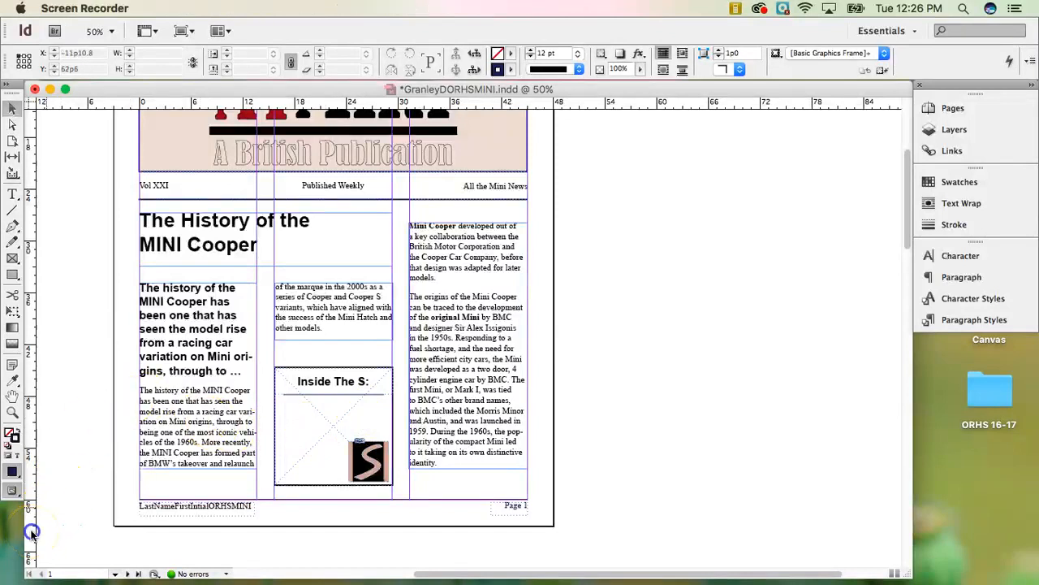